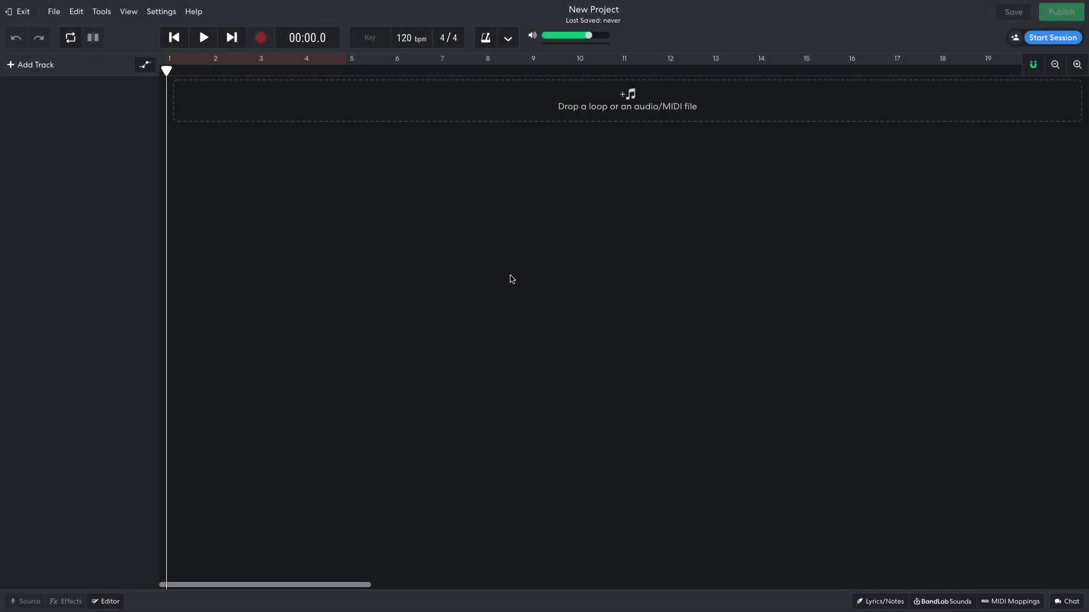
Set the project tempo to 128 bpm and the key to F minor
left_click(404, 37)
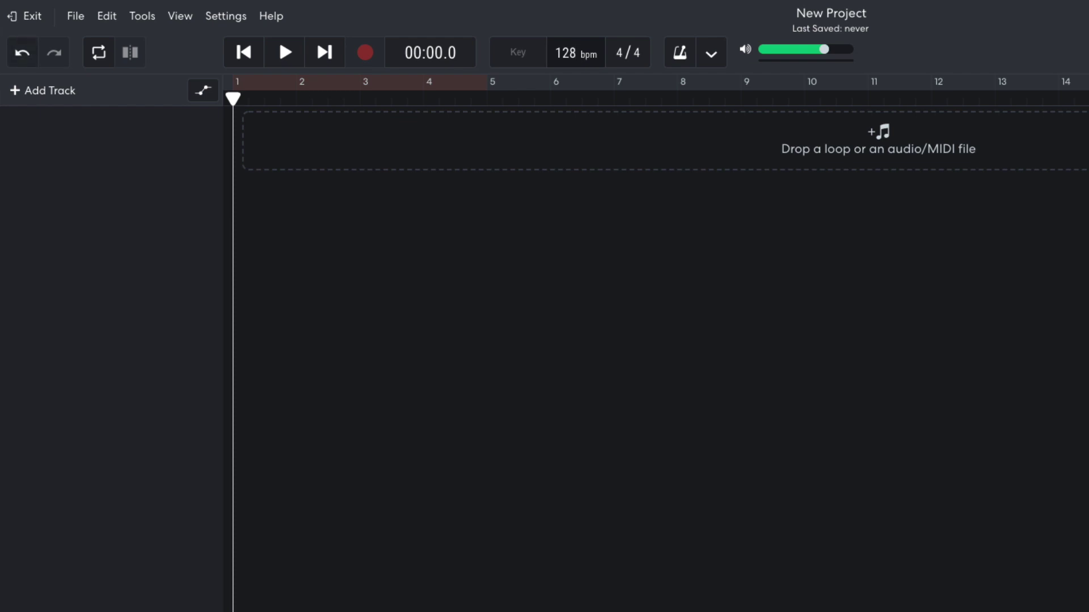
left_click(518, 54)
scroll(518, 134, "down", 5)
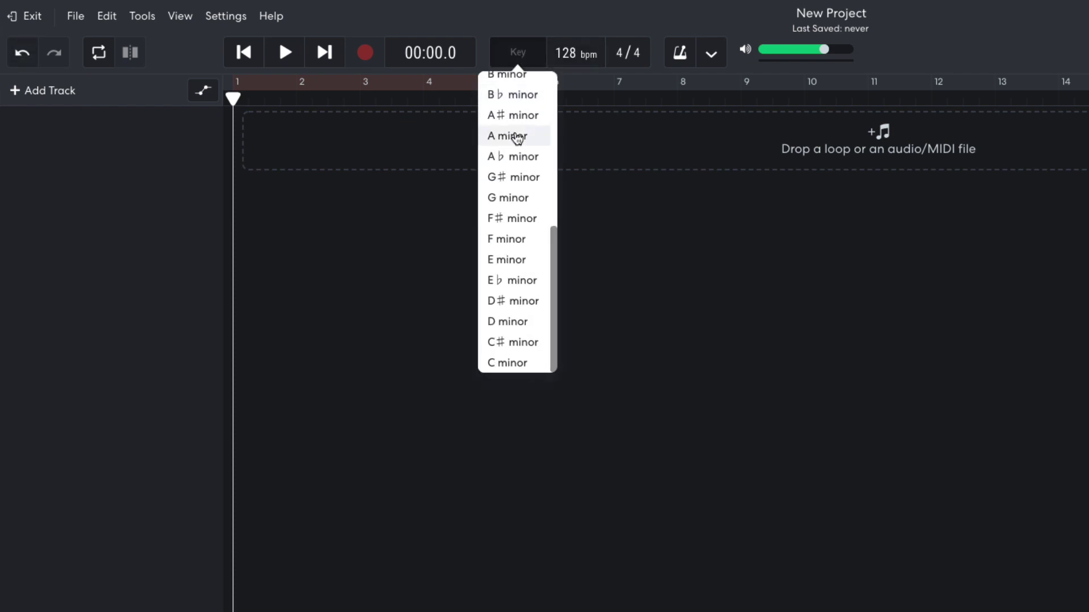
left_click(518, 239)
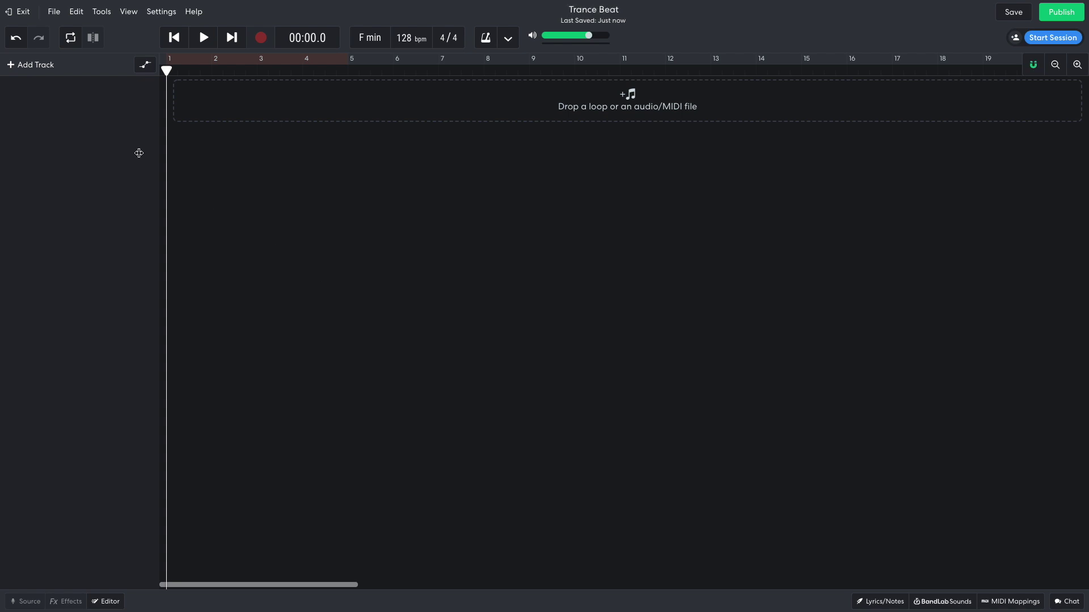
Add an instrument track and load the Trance Pluck sound from the synth keys
left_click(49, 65)
left_click(448, 232)
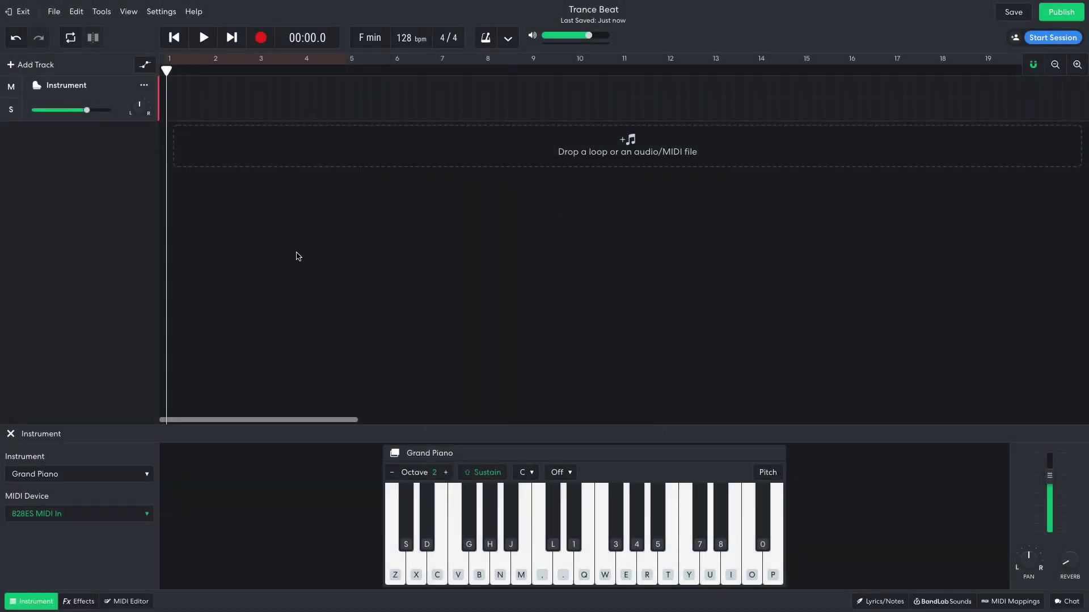
left_click(144, 423)
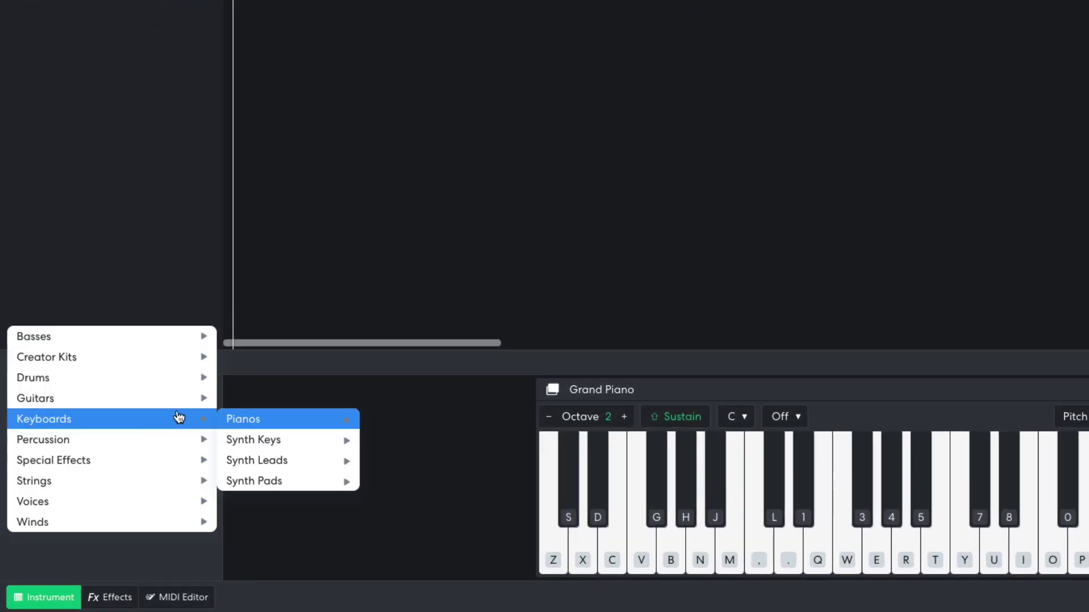
mouse_move(268, 438)
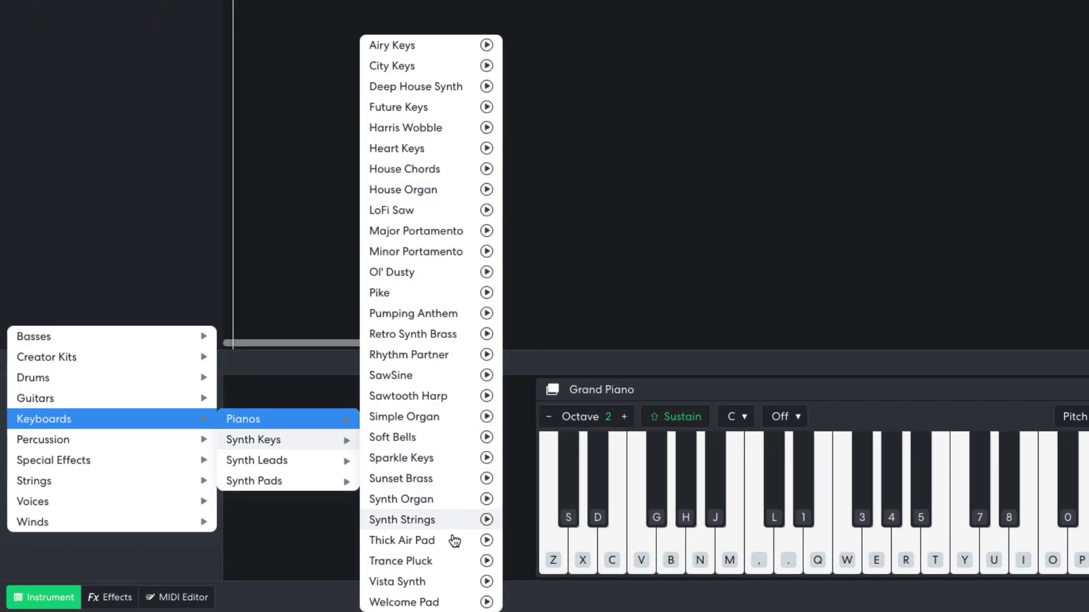
left_click(441, 561)
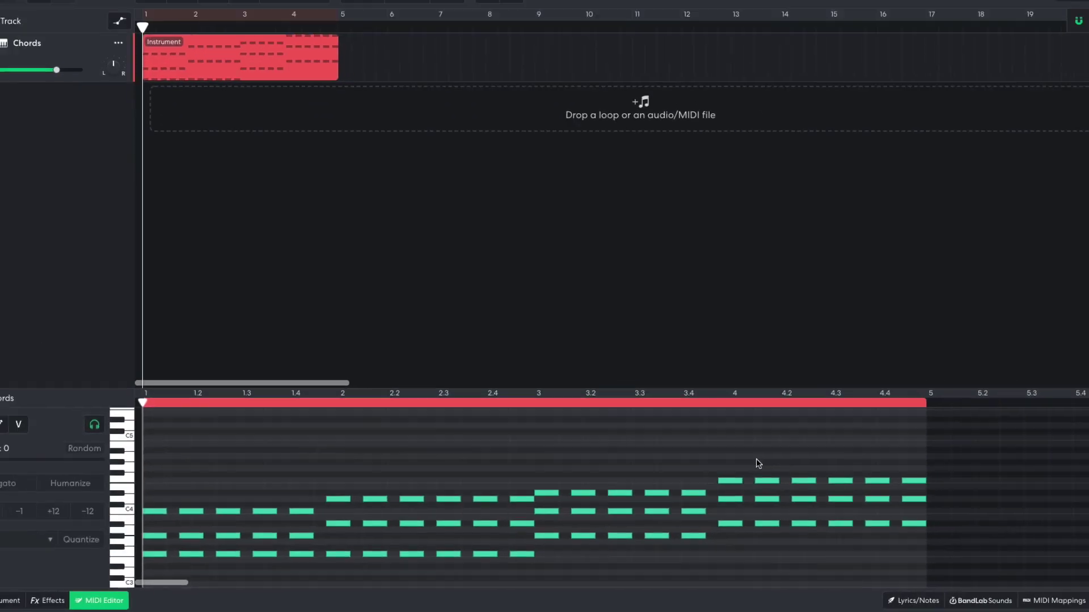
Play the chord pattern, then add a Filter Echo delay effect to the Chords track
key("space")
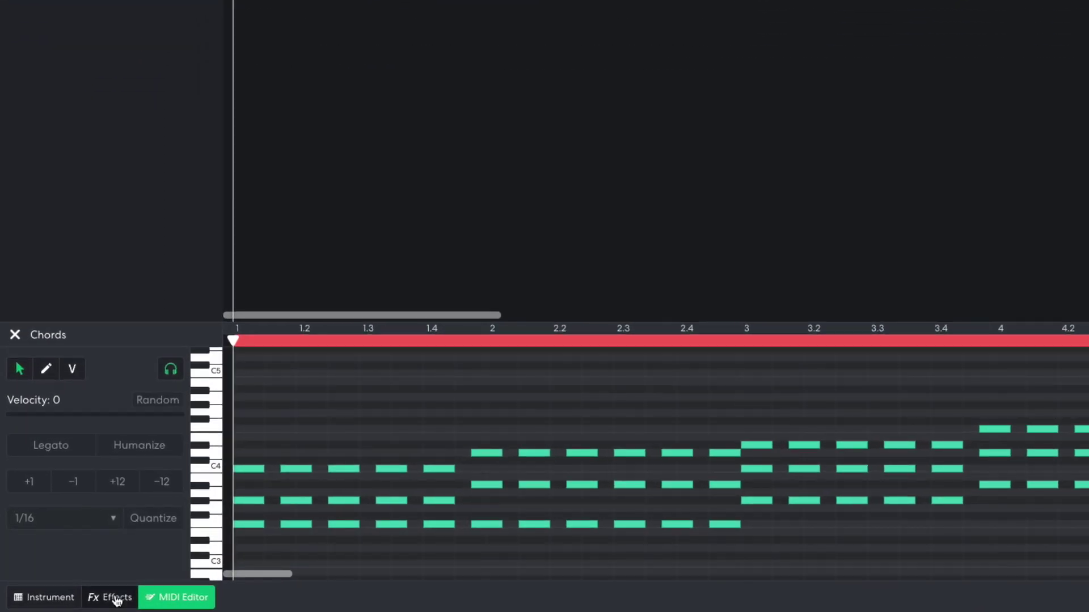
left_click(81, 601)
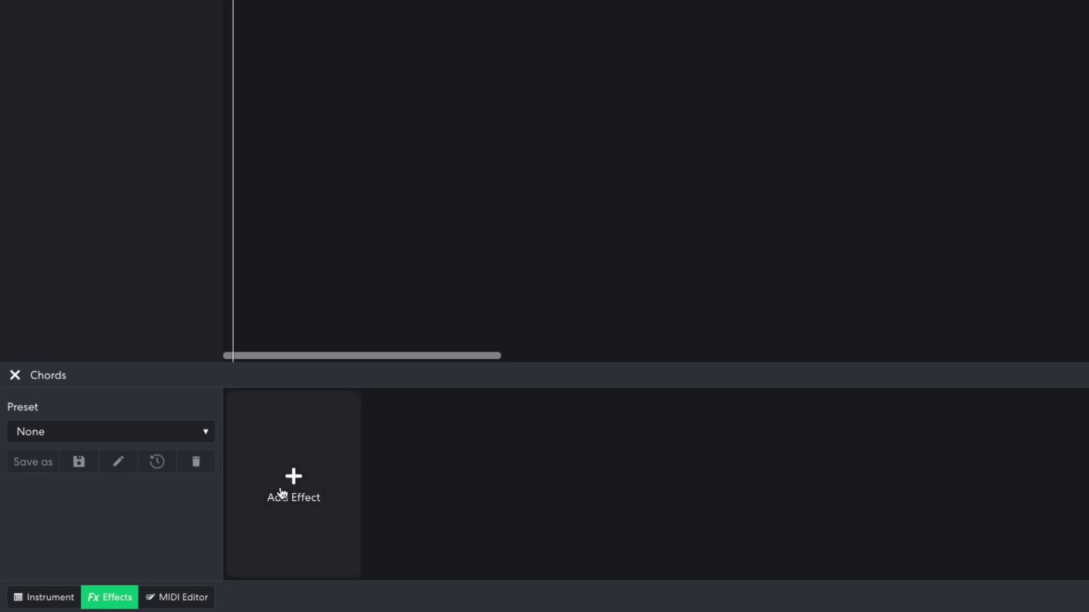
left_click(282, 493)
mouse_move(338, 445)
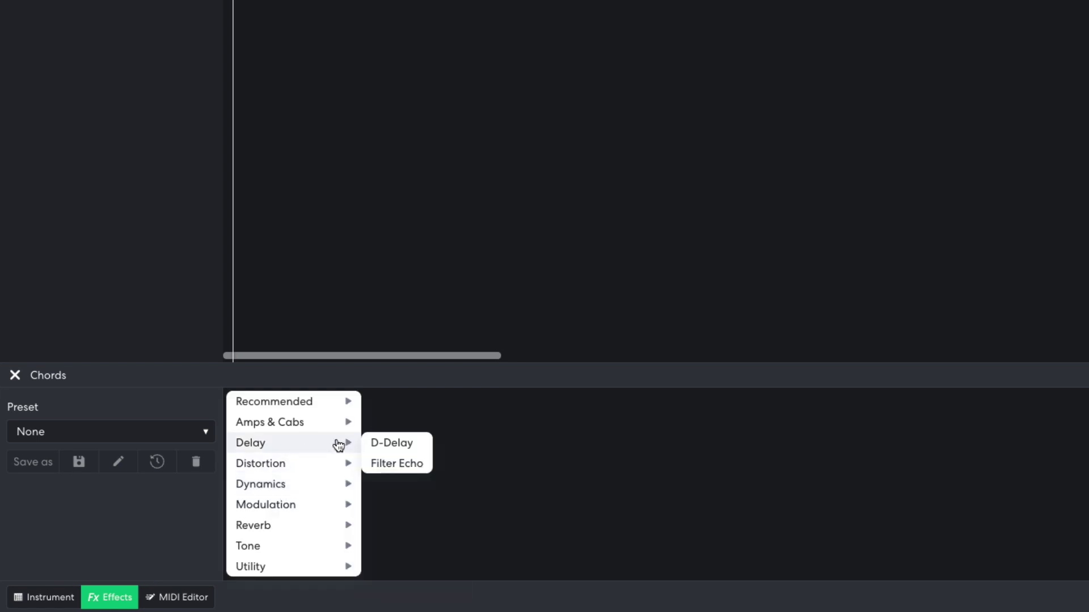
left_click(395, 465)
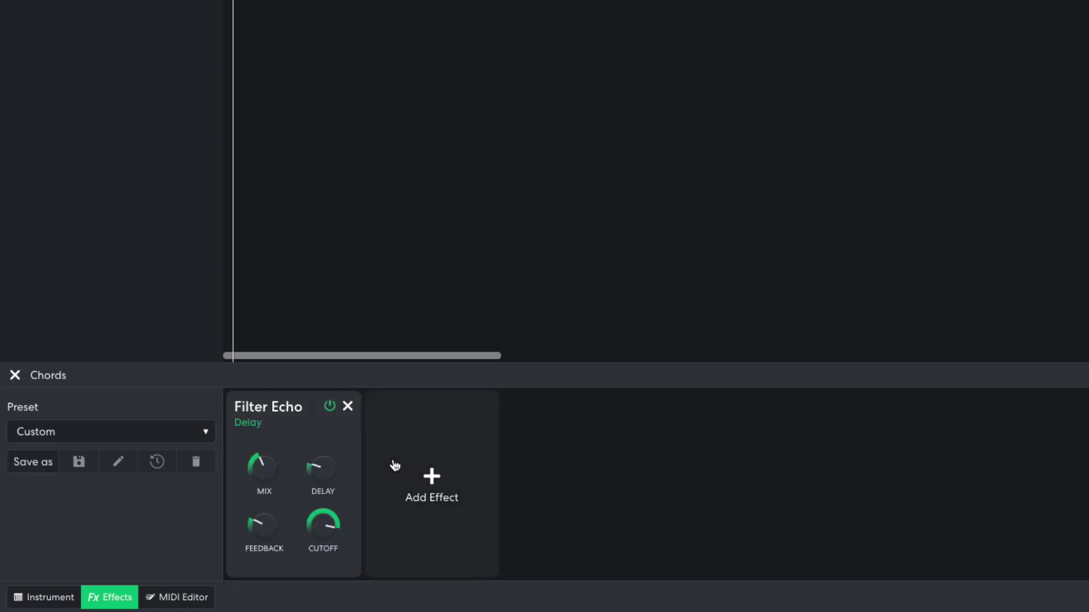
Set the Filter Echo's delay to about 237 ms and feedback to about 30%, reduce its mix and cutoff, and play the chords
mouse_move(315, 466)
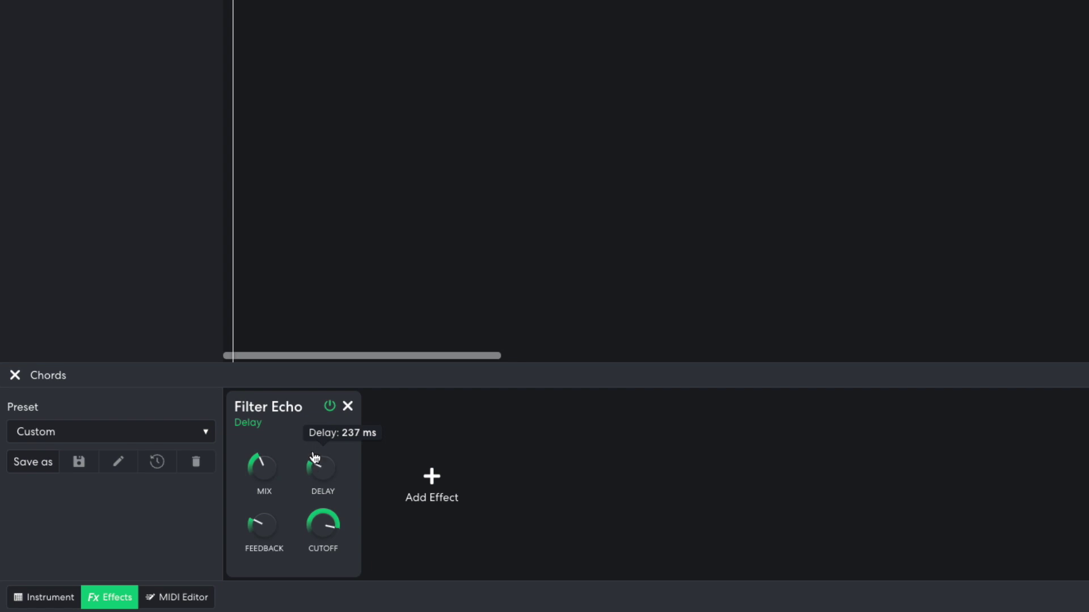
mouse_move(267, 471)
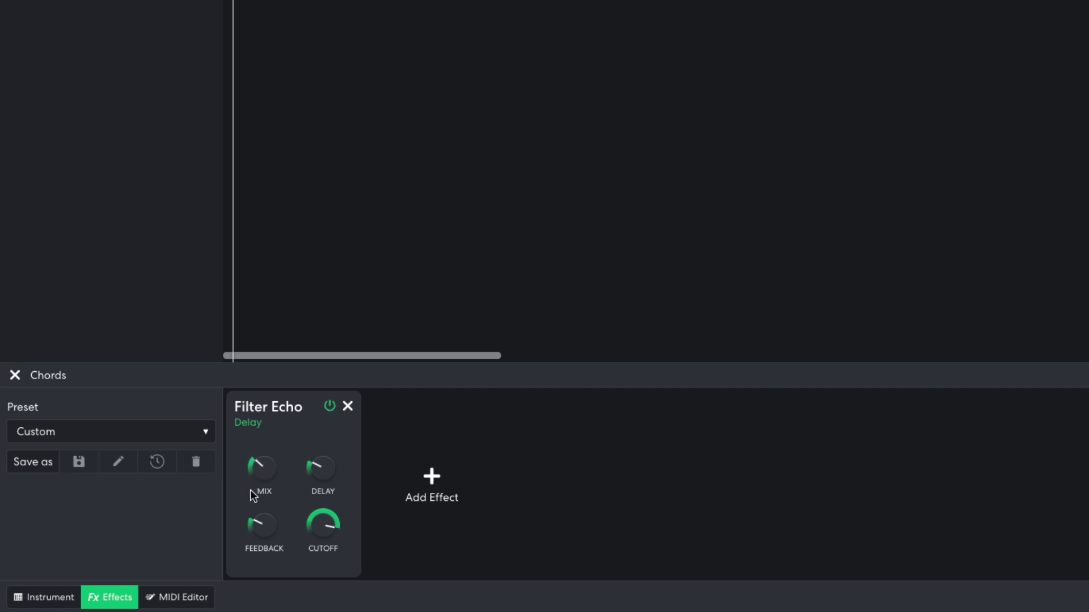
mouse_move(262, 522)
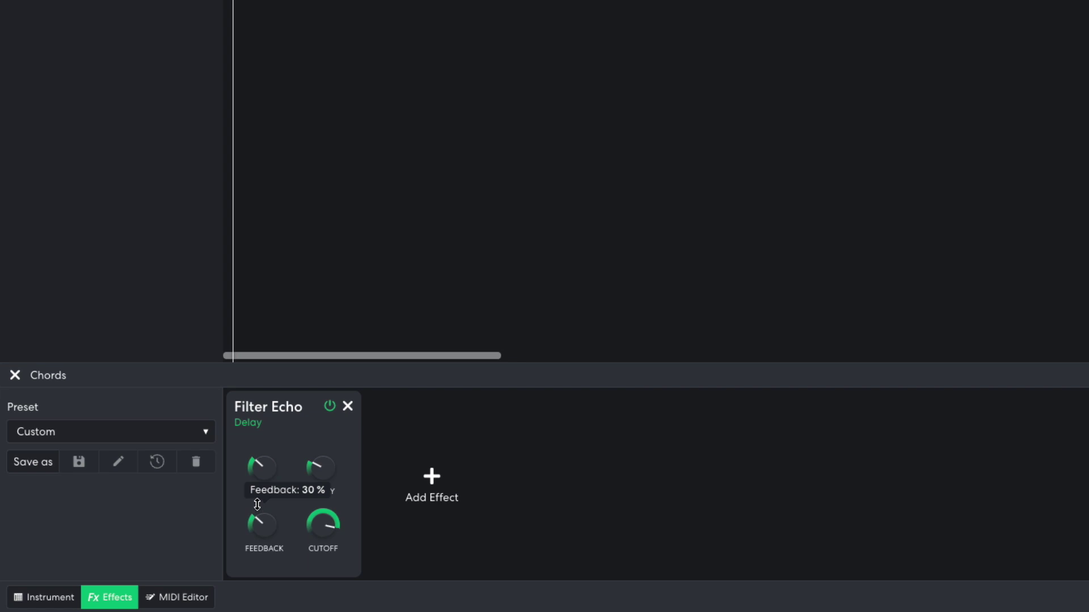
left_click_drag(256, 503, 267, 499)
left_click_drag(323, 525, 304, 567)
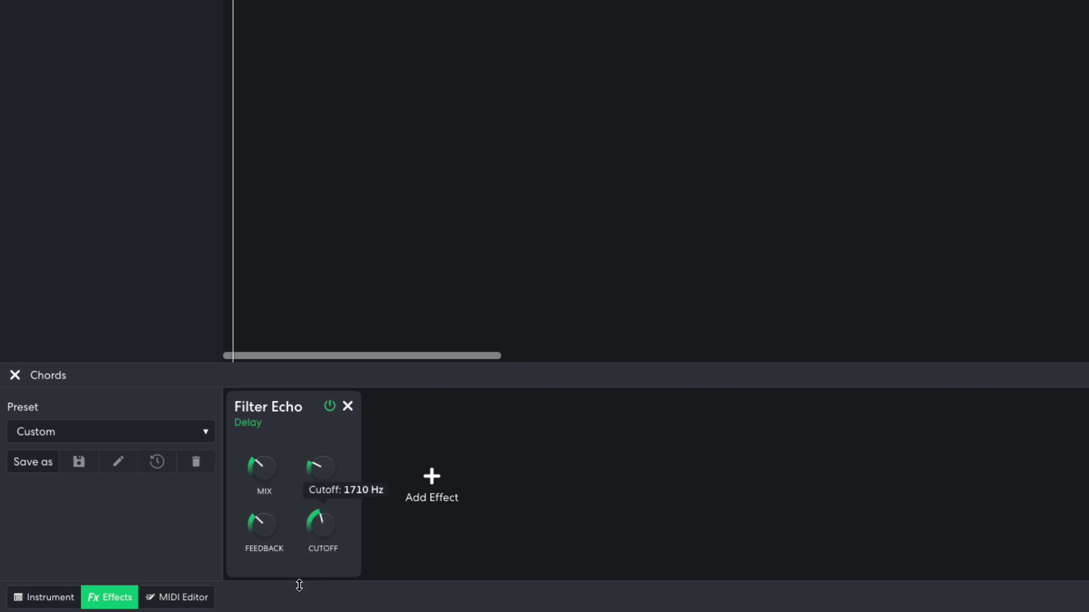
left_click_drag(321, 518, 306, 555)
key("space")
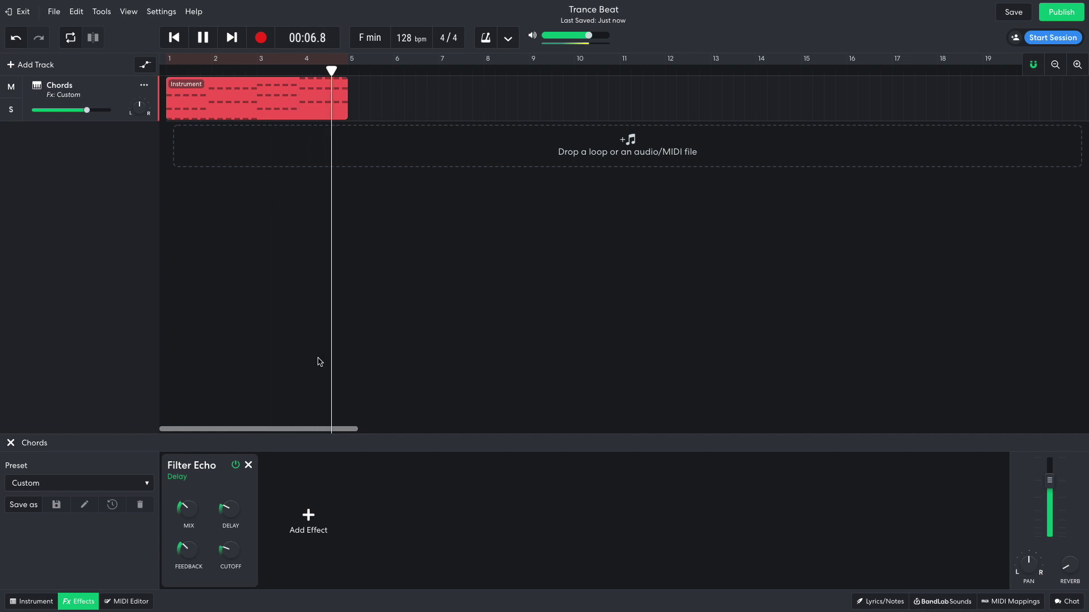
key("space")
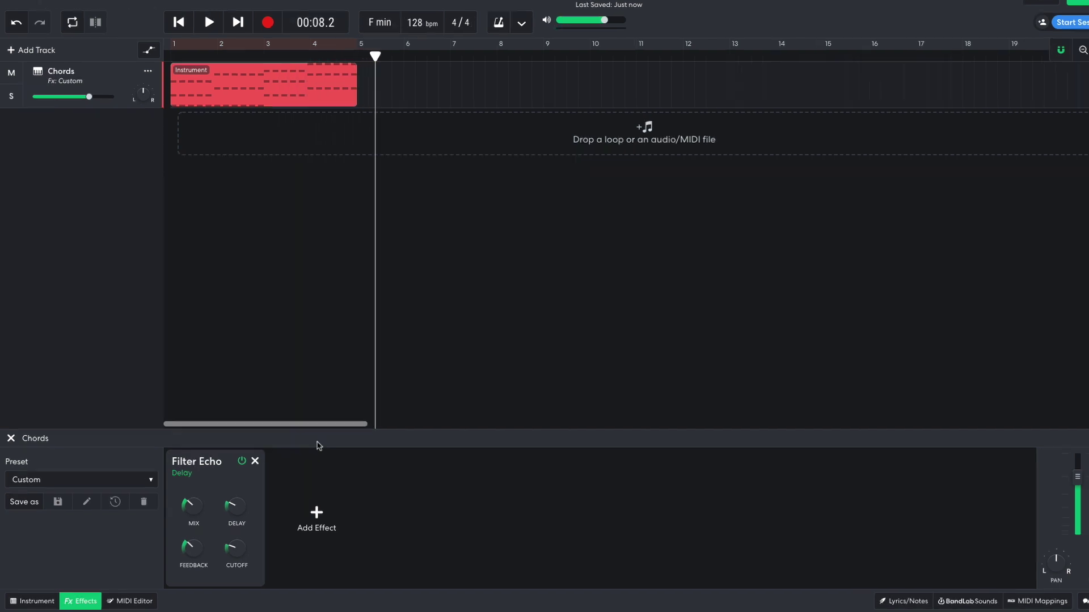
Add a Space Maker reverb after the Filter Echo on the Chords track and increase its room size
left_click(317, 513)
mouse_move(311, 552)
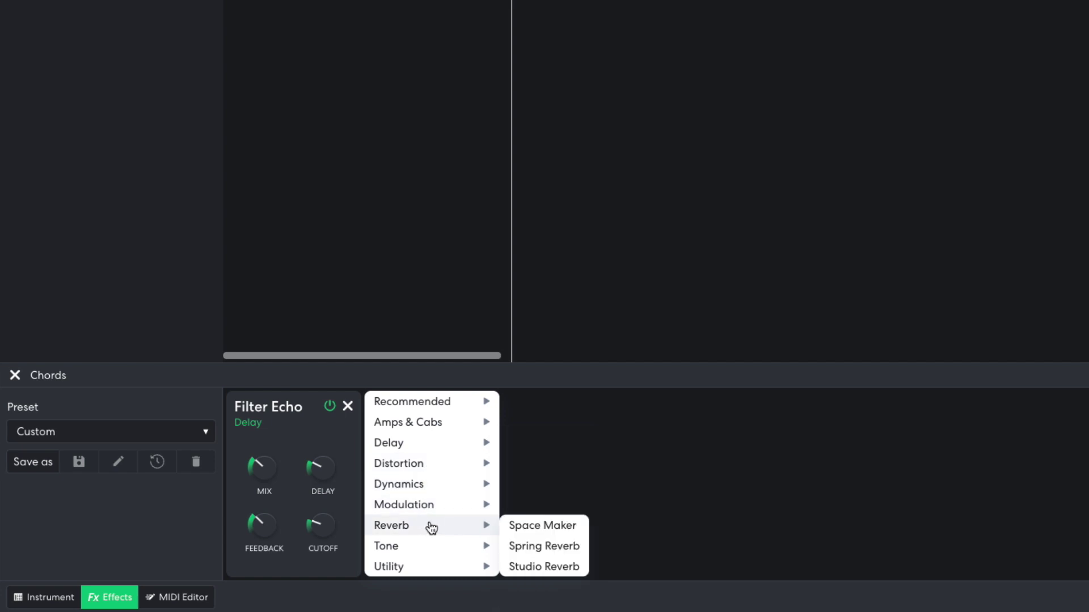
left_click(517, 525)
mouse_move(403, 455)
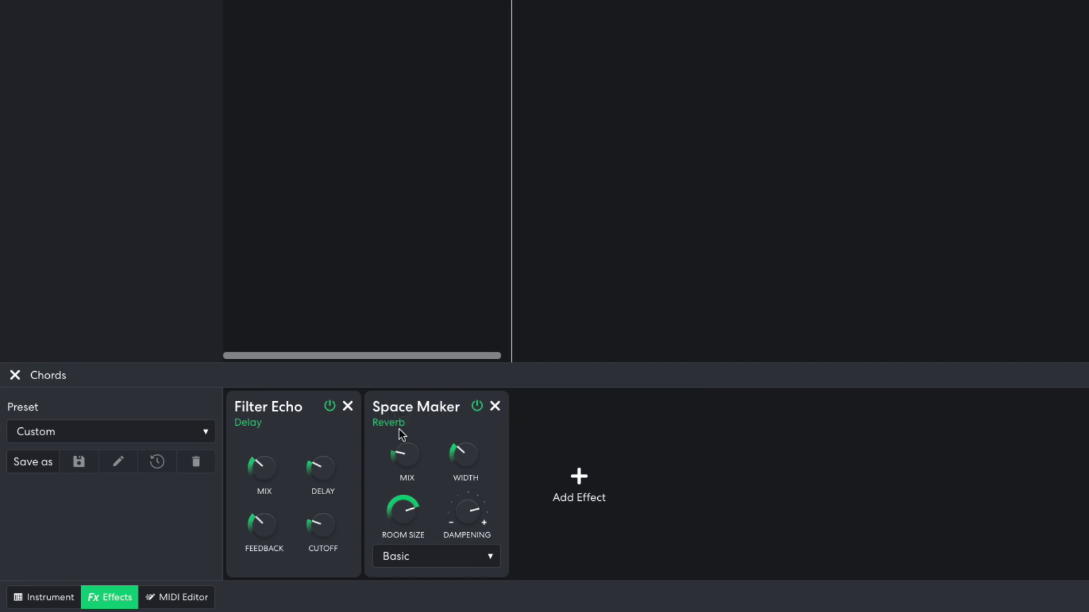
mouse_move(402, 504)
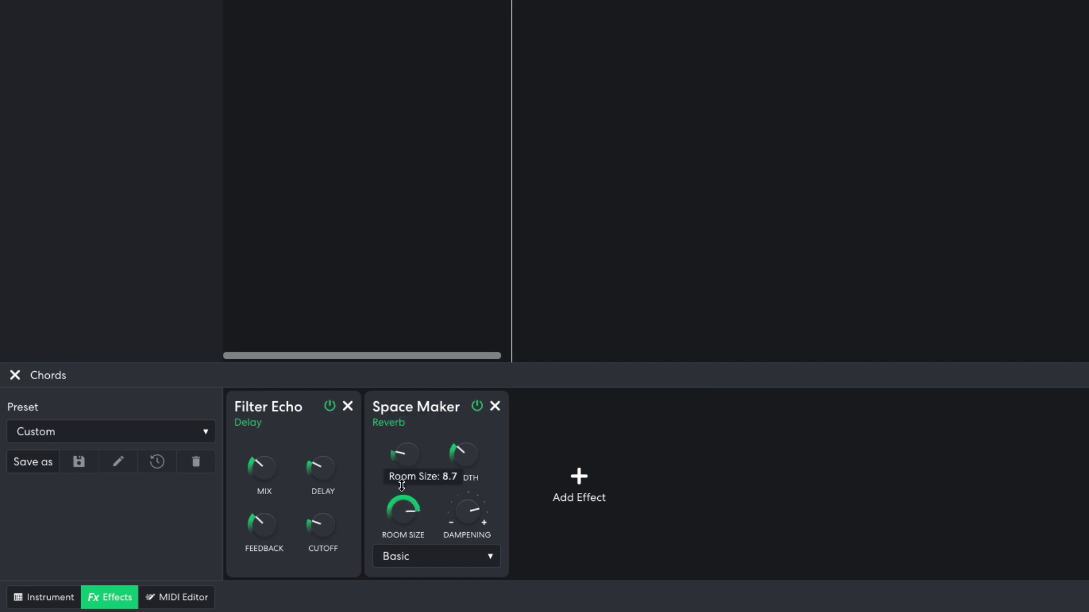
left_click_drag(402, 475, 403, 473)
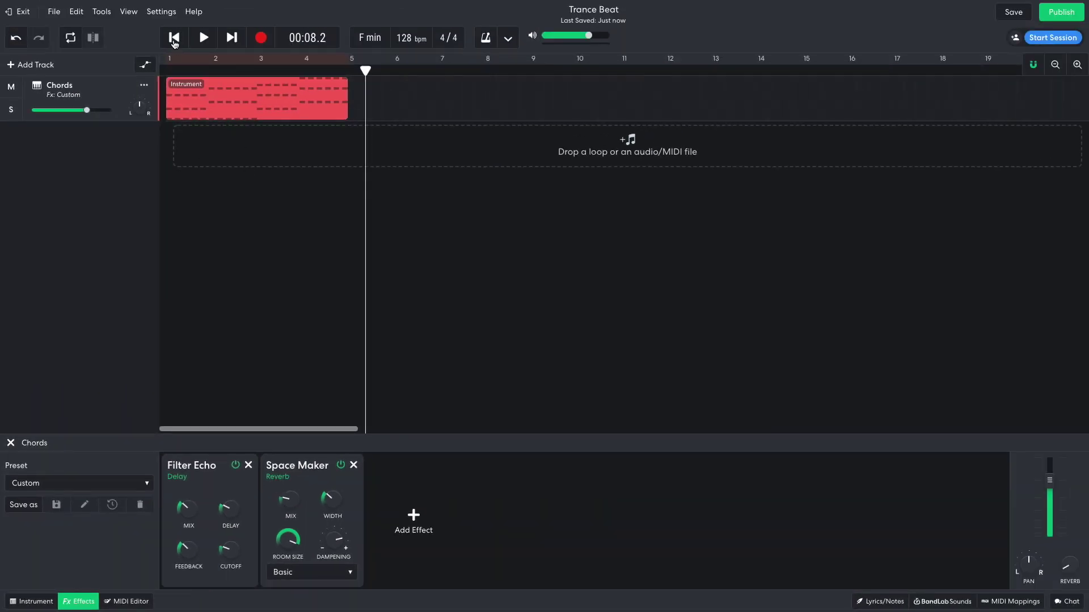
Play the chords from the start and lower the Chords track's volume
left_click(174, 39)
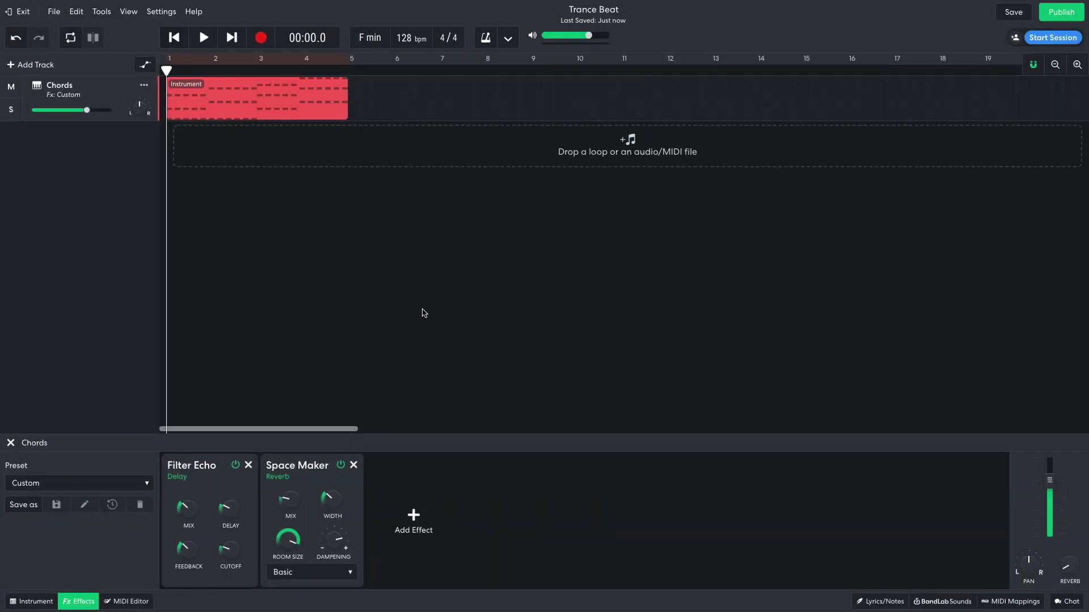
key("space")
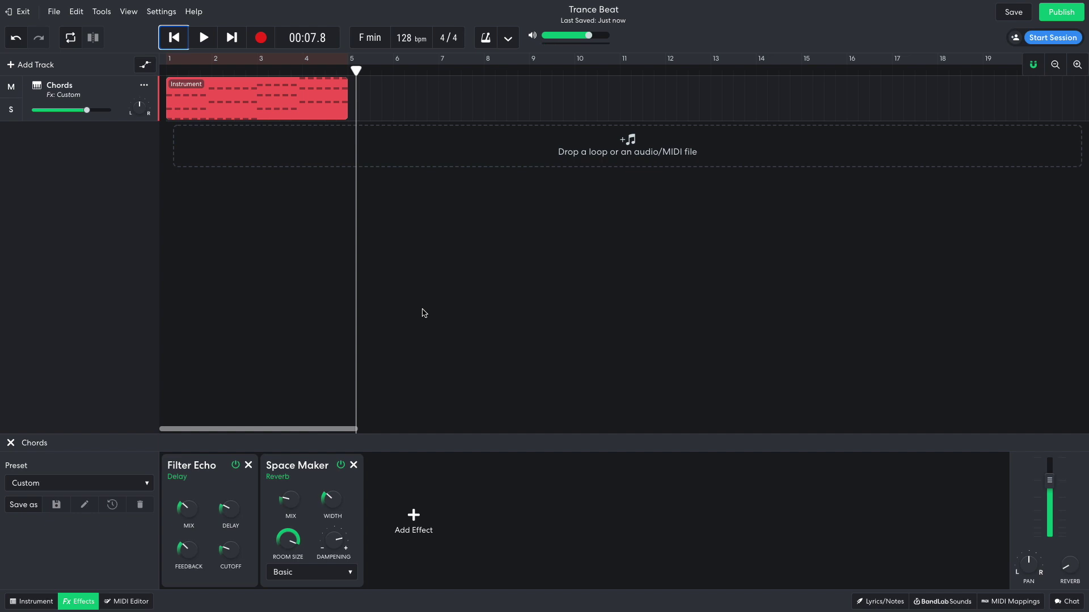
left_click_drag(86, 110, 81, 110)
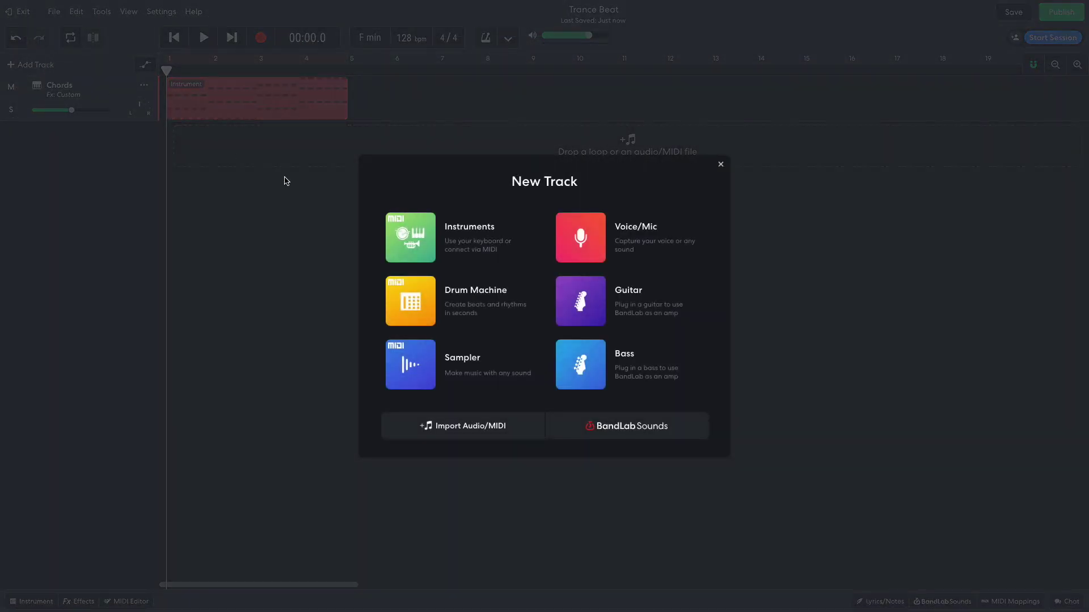
Add a second instrument track and load the 909 Kit from the drum pads
left_click(405, 230)
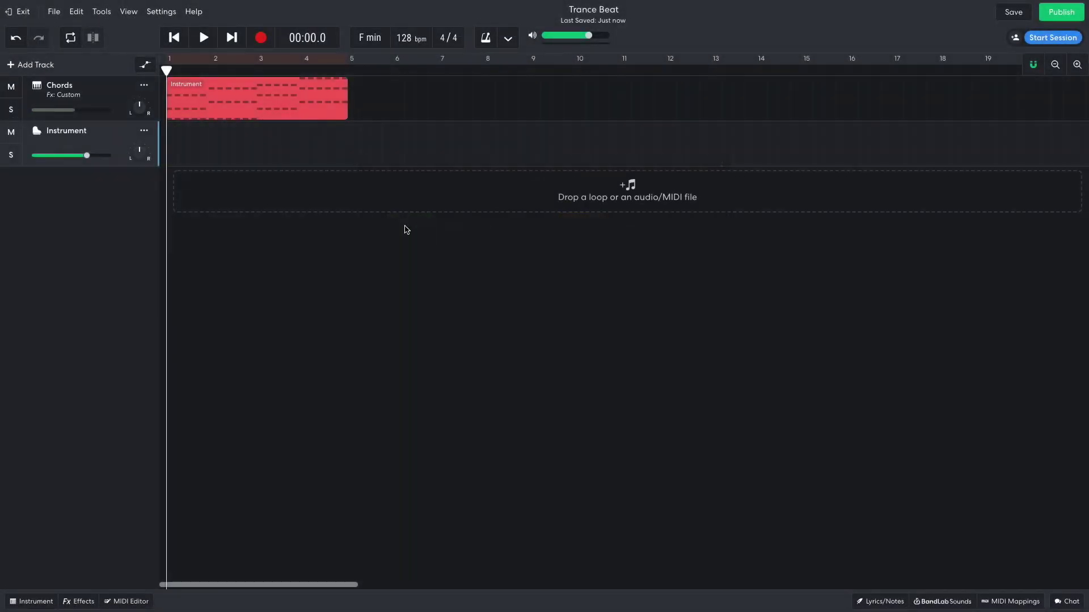
left_click(23, 604)
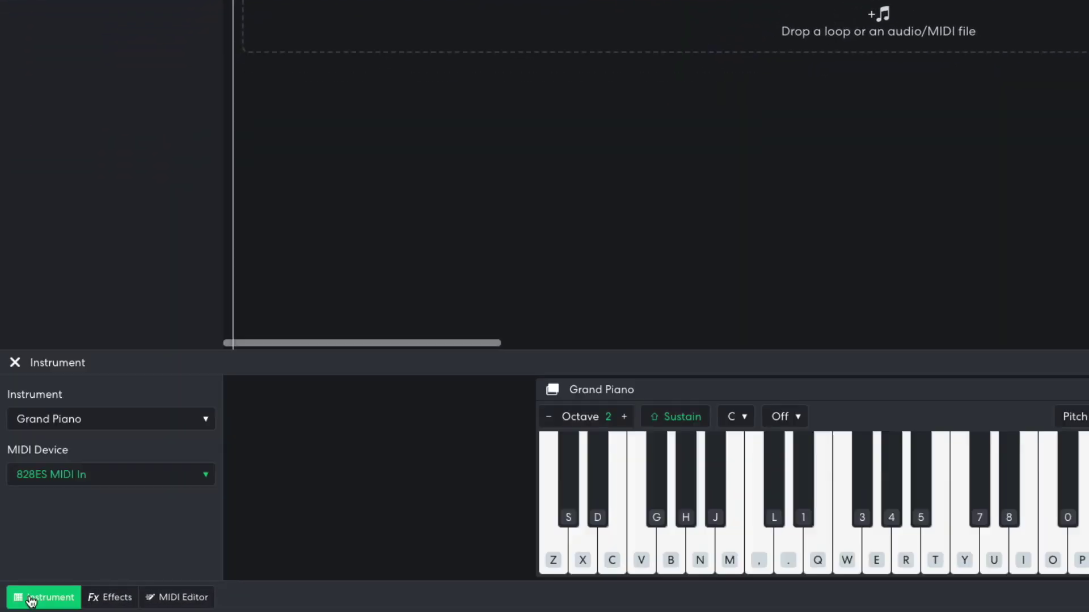
left_click(115, 429)
mouse_move(116, 424)
mouse_move(141, 389)
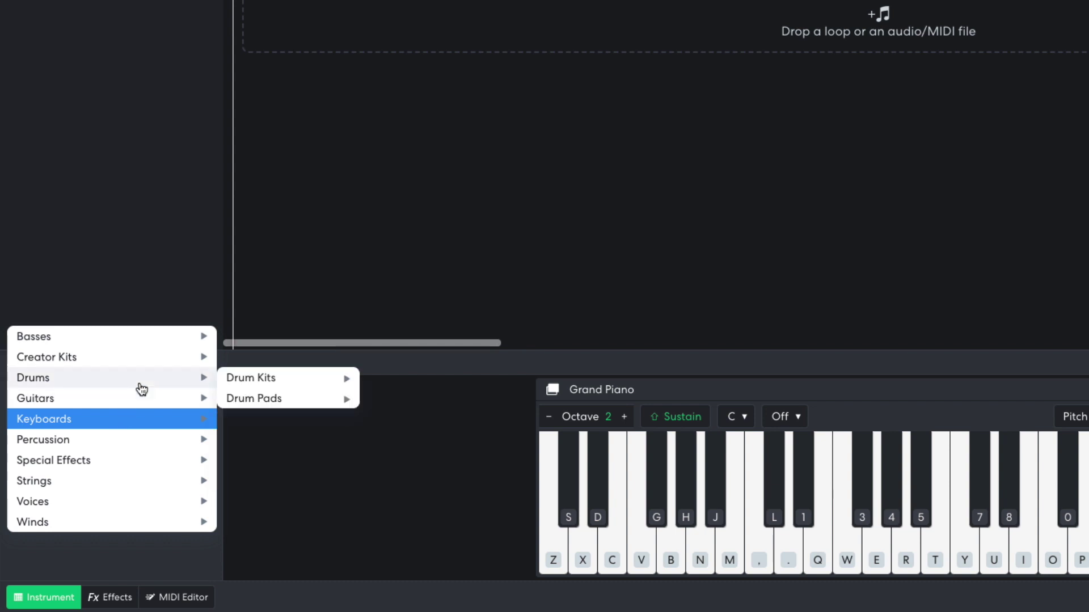
mouse_move(252, 403)
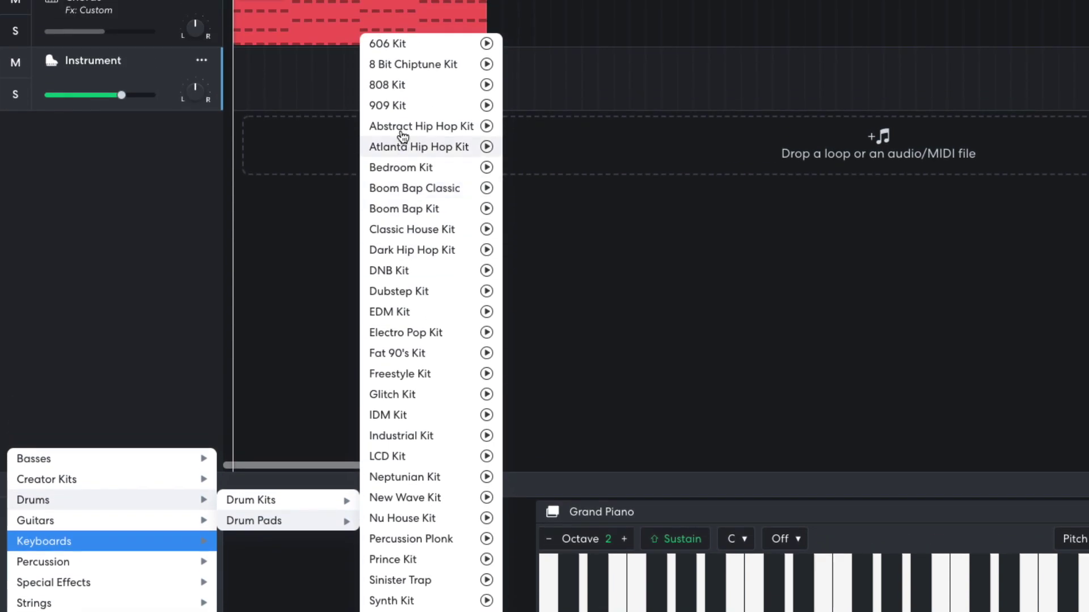
left_click(403, 106)
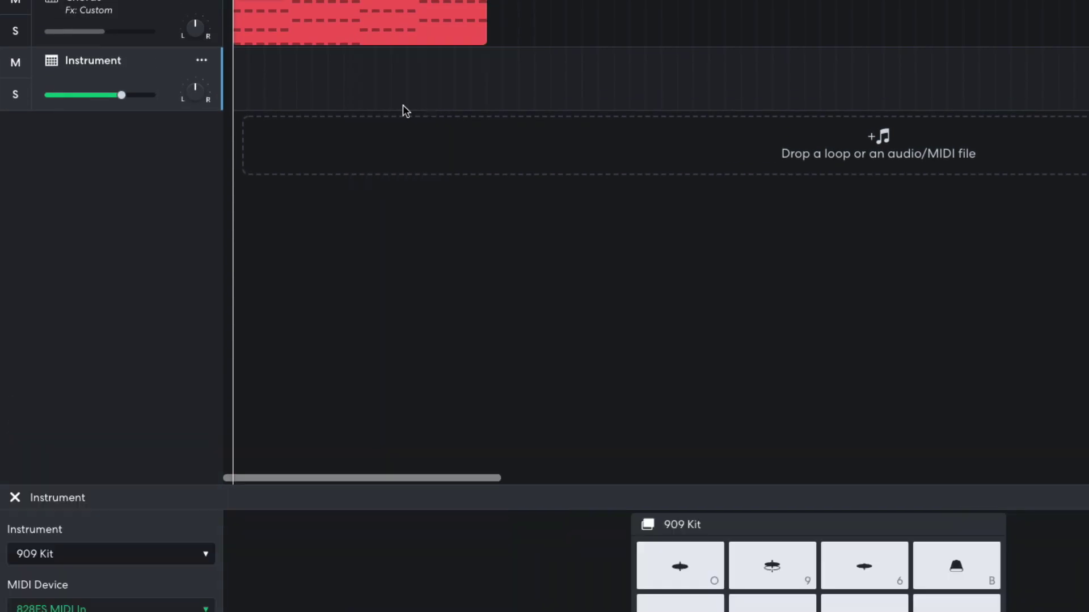
Create a four-bar region on the drum track and place kicks on all four beats of bar 1
double_click(319, 86)
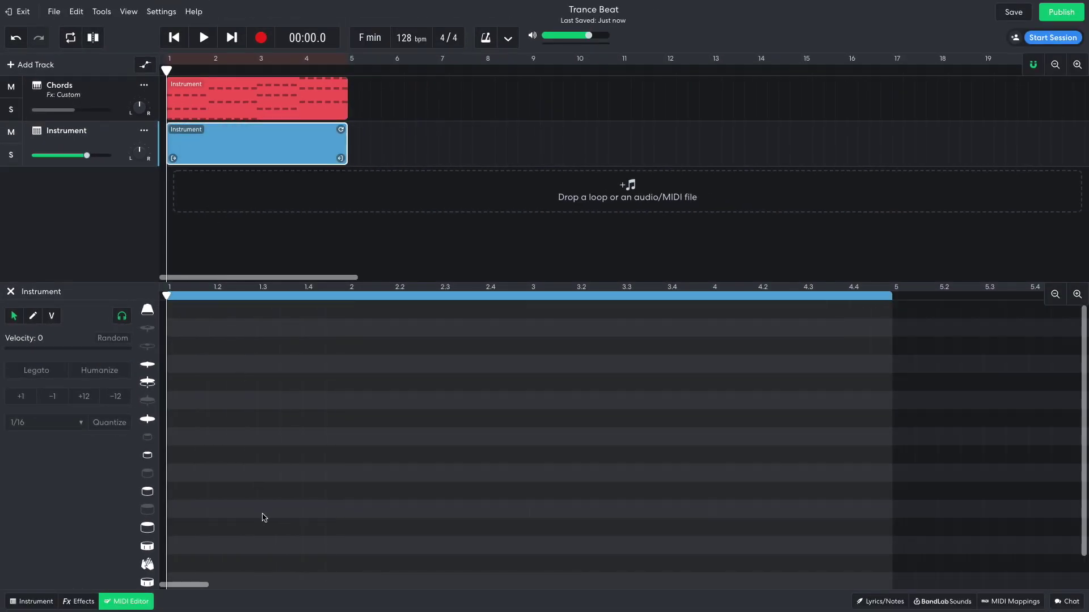
scroll(263, 517, "down", 2)
double_click(178, 571)
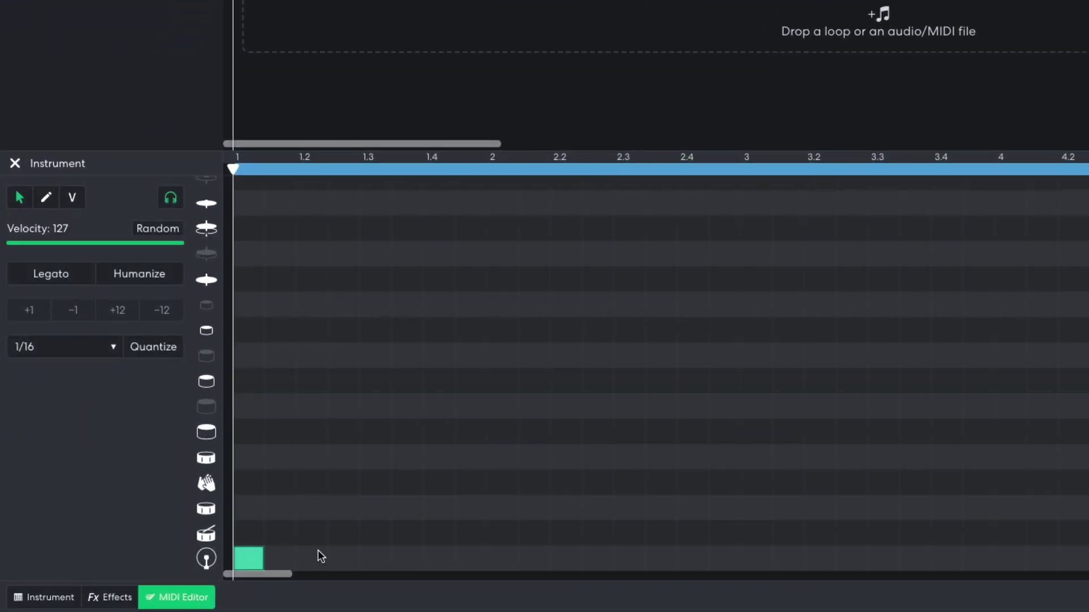
double_click(313, 558)
double_click(375, 558)
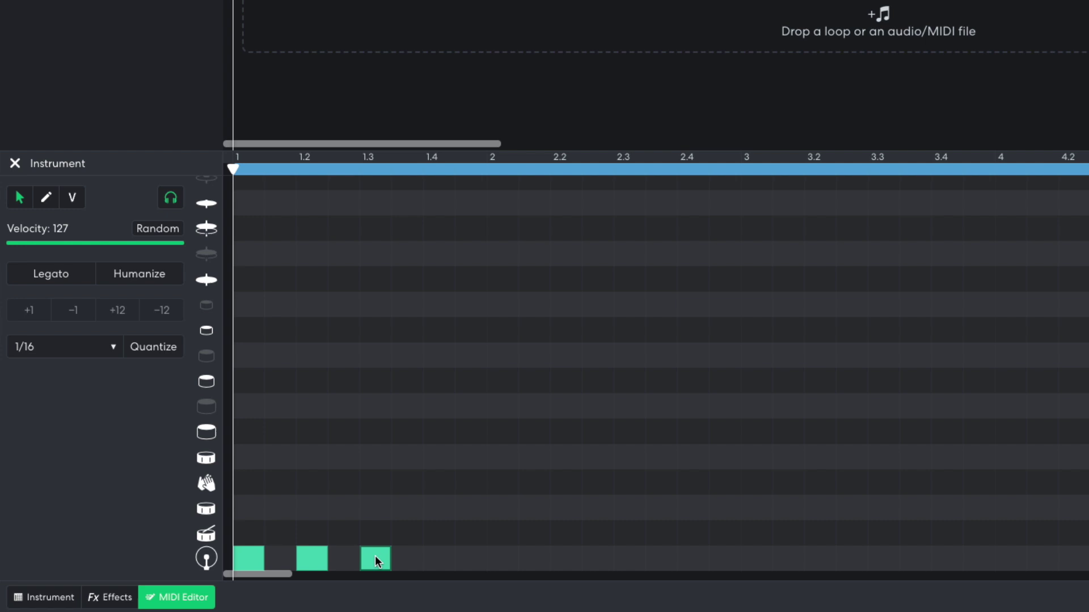
double_click(438, 558)
Place claps on beats 2 and 4 and open hi-hats on the four offbeats of bar 1 in the drum pattern
double_click(311, 483)
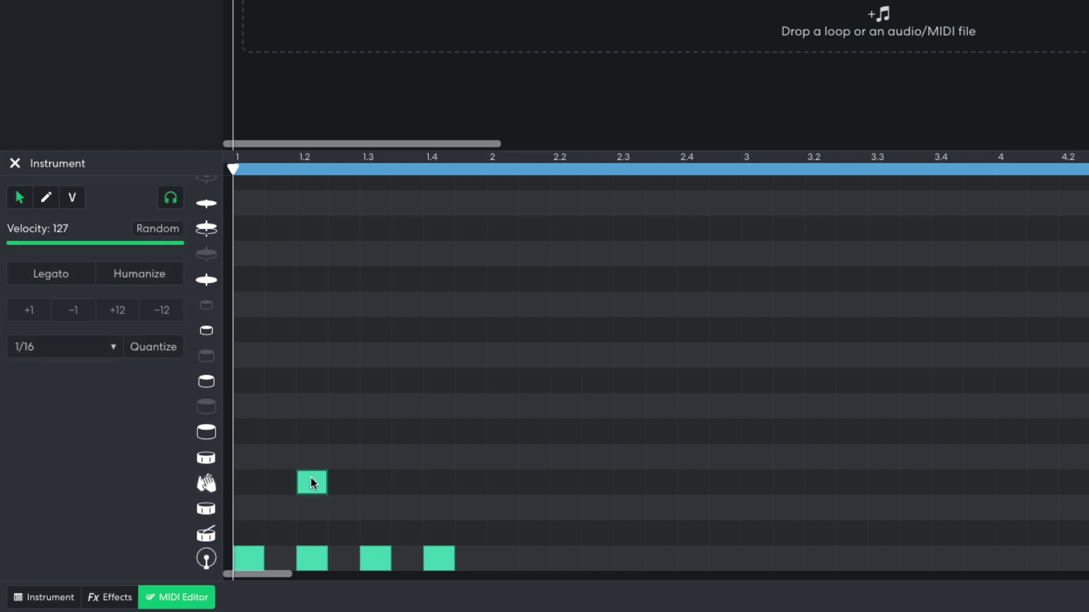
double_click(436, 481)
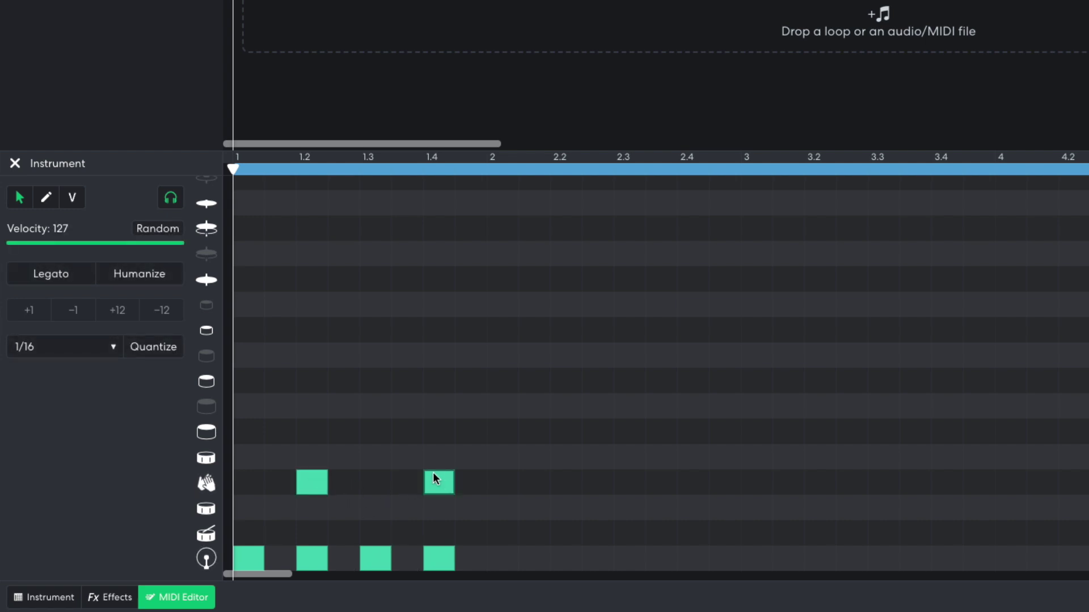
double_click(279, 228)
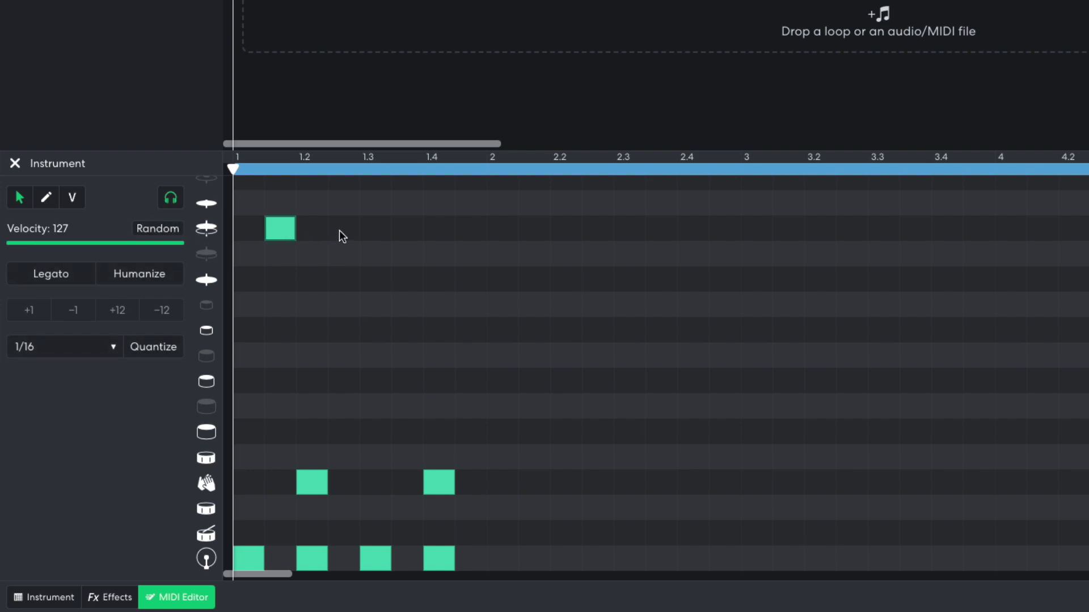
double_click(342, 230)
double_click(413, 230)
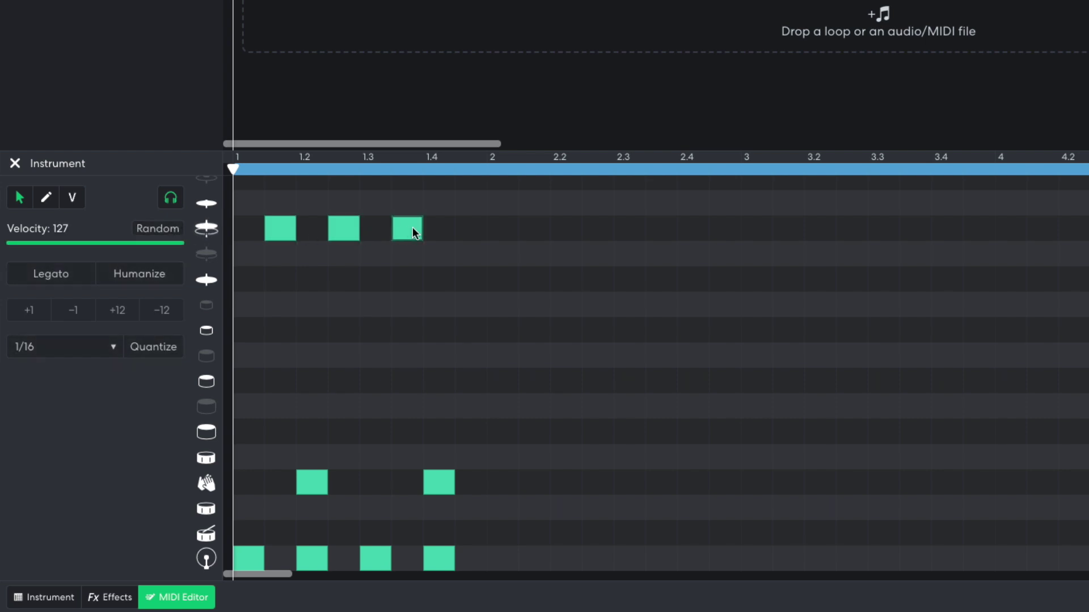
double_click(471, 234)
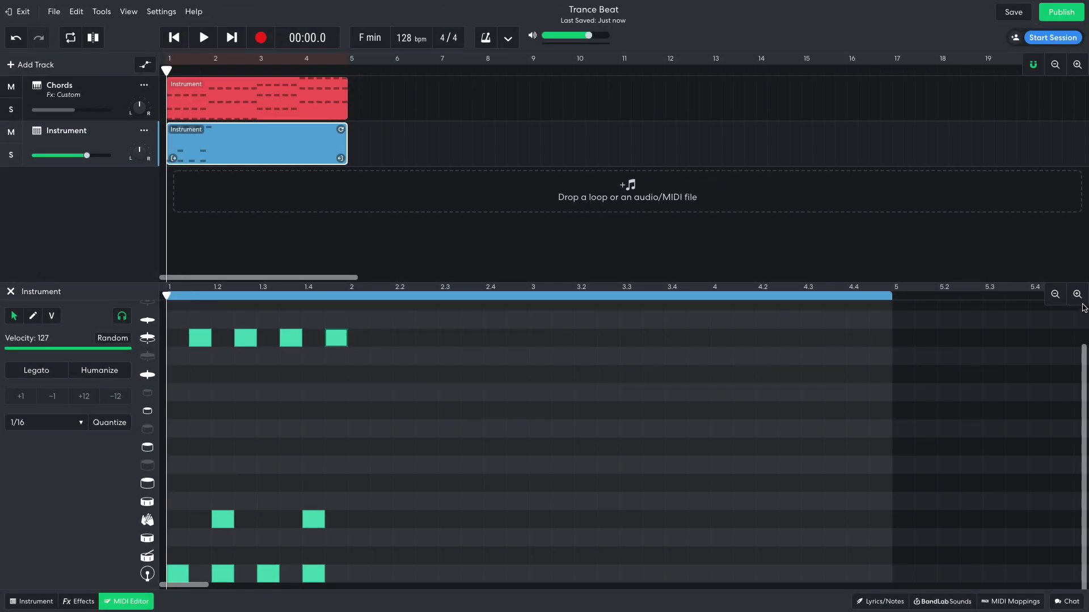
Fill bar 1 with sixteenth-note closed hi-hats that skip the offbeats, set their velocity to 75, and play the pattern
left_click(1077, 295)
key("ctrl+v")
double_click(512, 374)
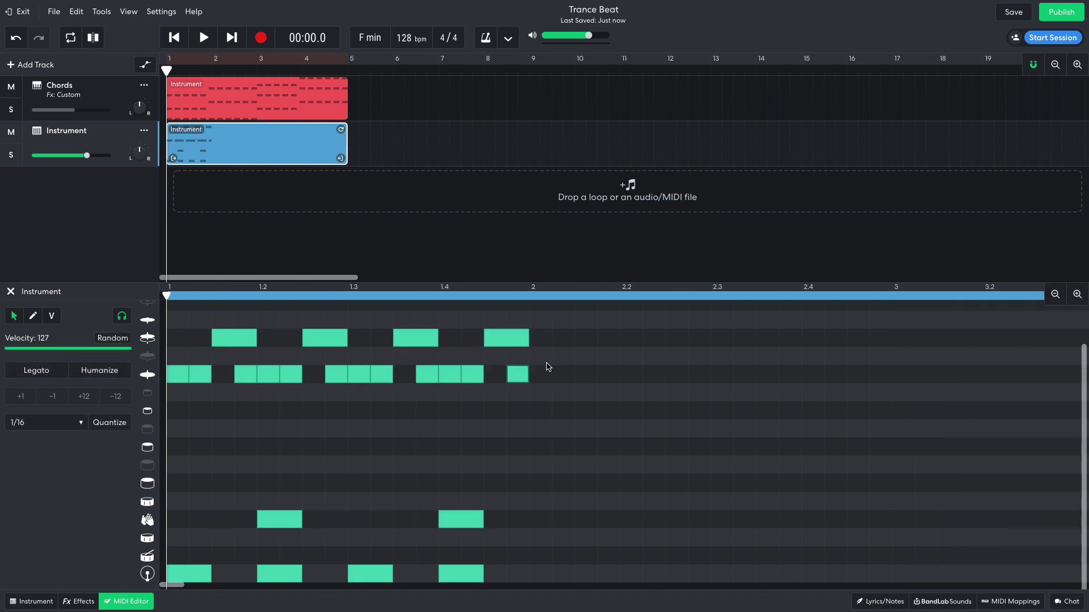
left_click_drag(548, 363, 167, 389)
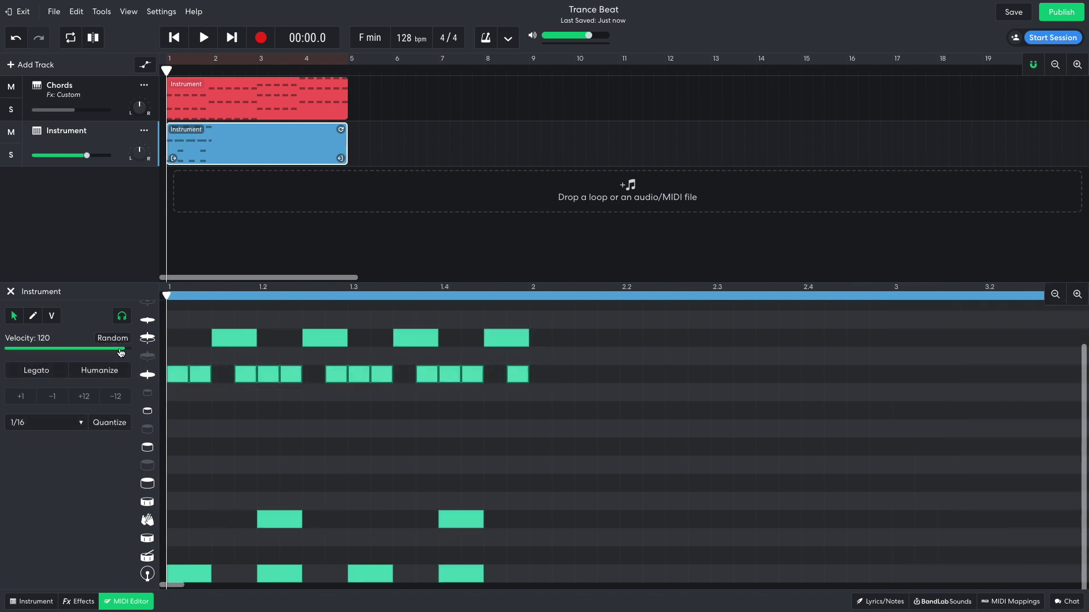
left_click_drag(121, 352, 102, 353)
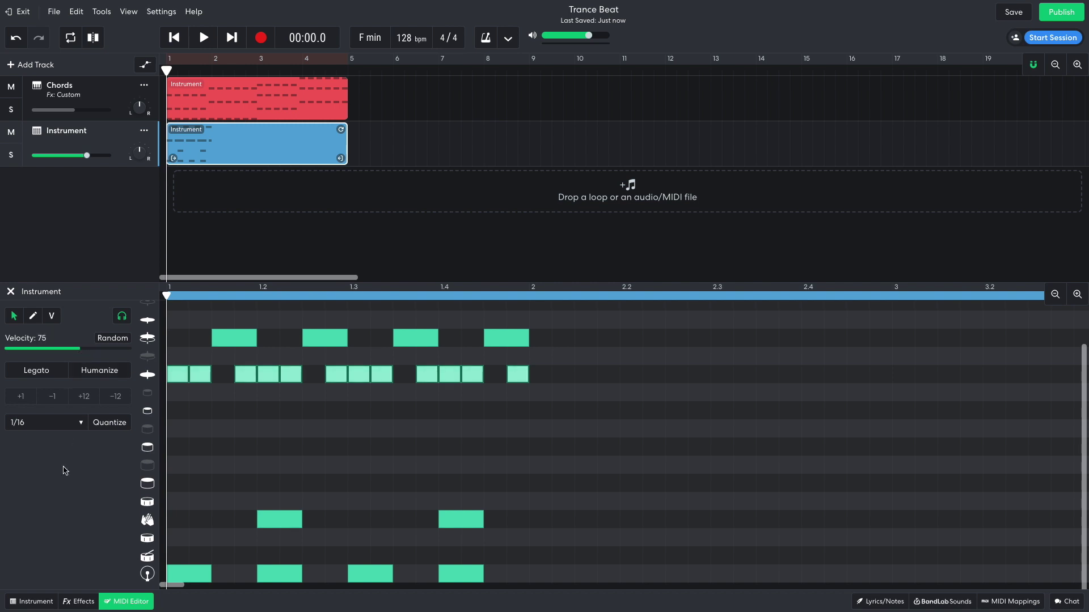
key("space")
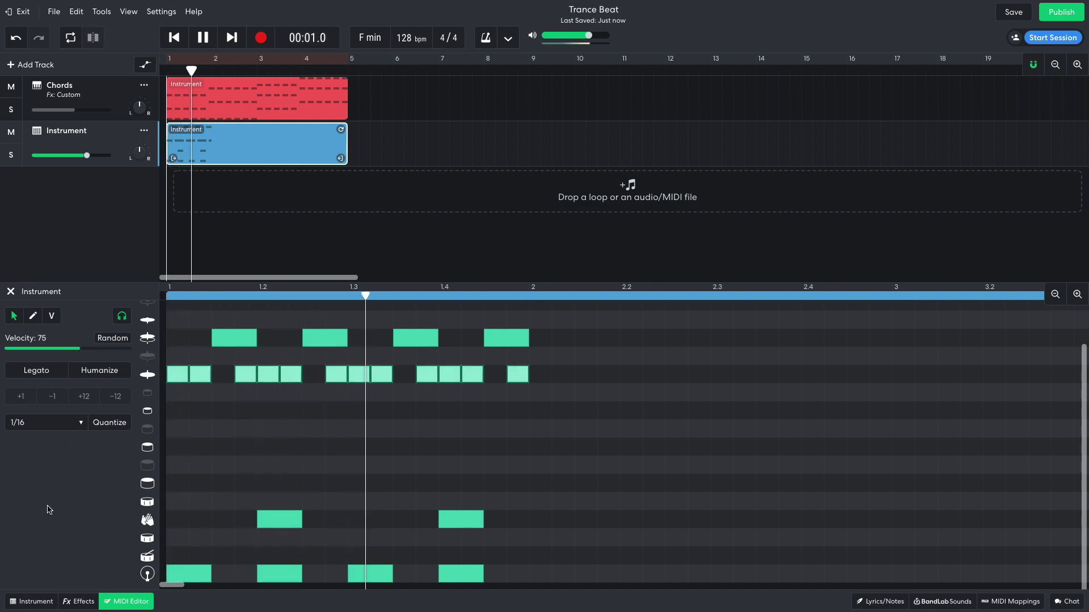
key("space")
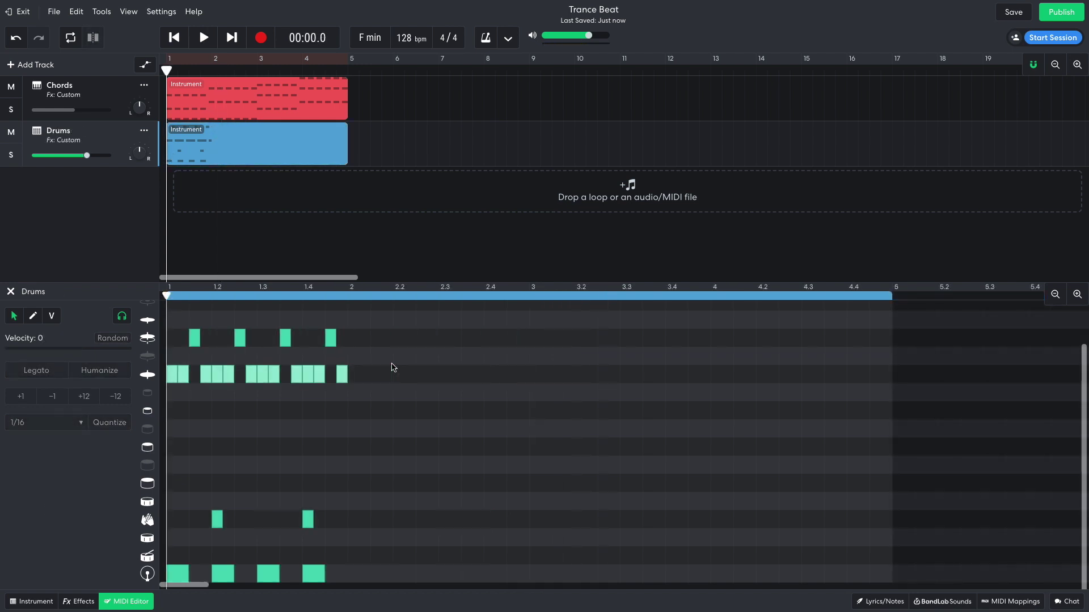
Duplicate the bar 1 drum pattern into bars 2, 3 and 4 and play it with the chords
left_click_drag(391, 336, 171, 576)
key("ctrl+d")
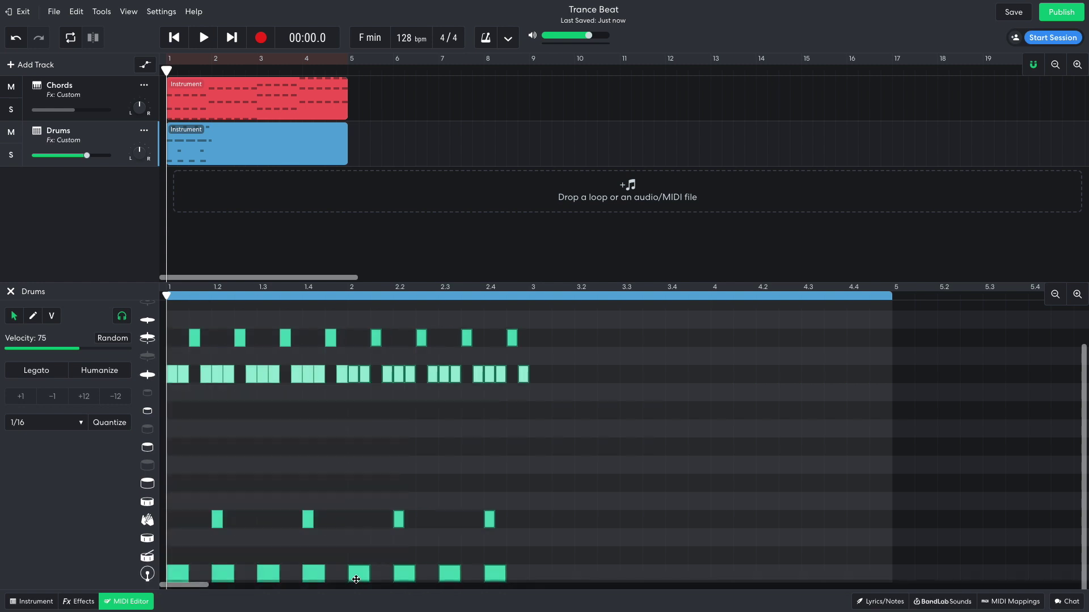
key("ctrl+d")
key("ctrl+d")
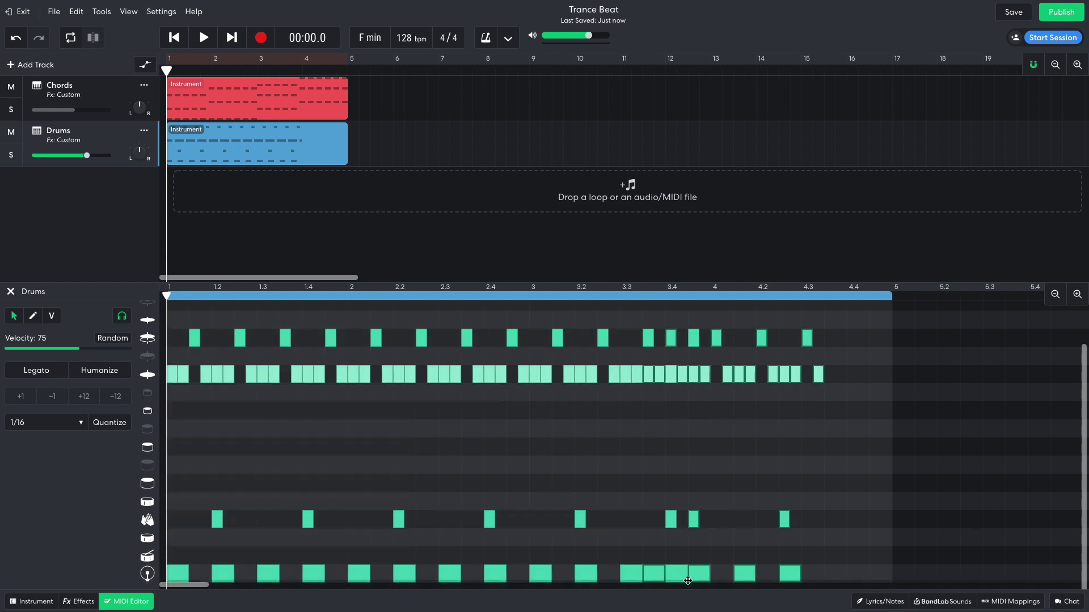
key("space")
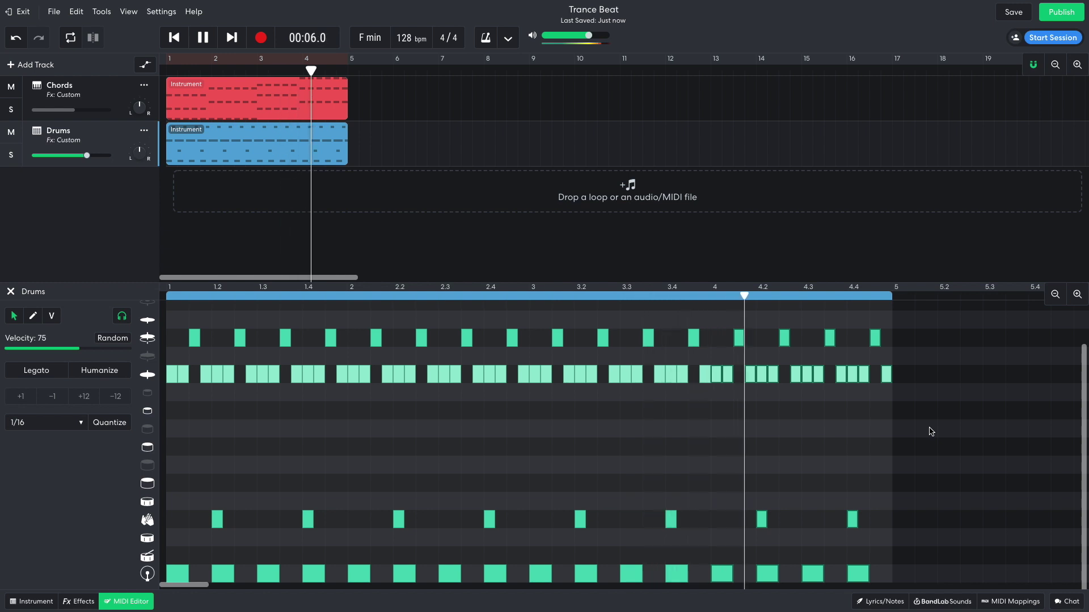
key("space")
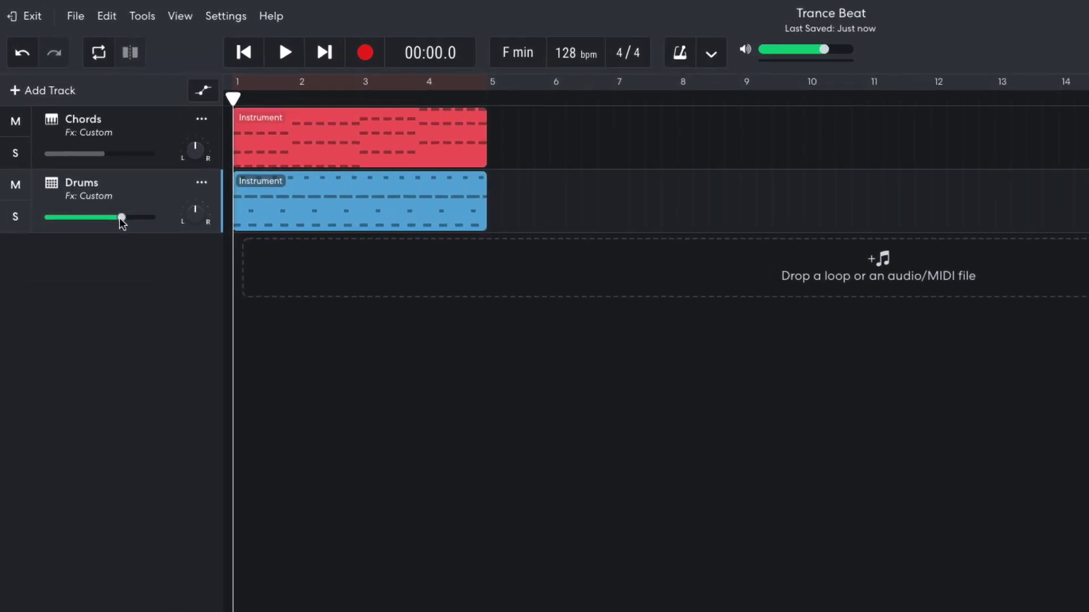
Lower the Drums track's volume slightly and play the beat from the start to check the balance
left_click(85, 156)
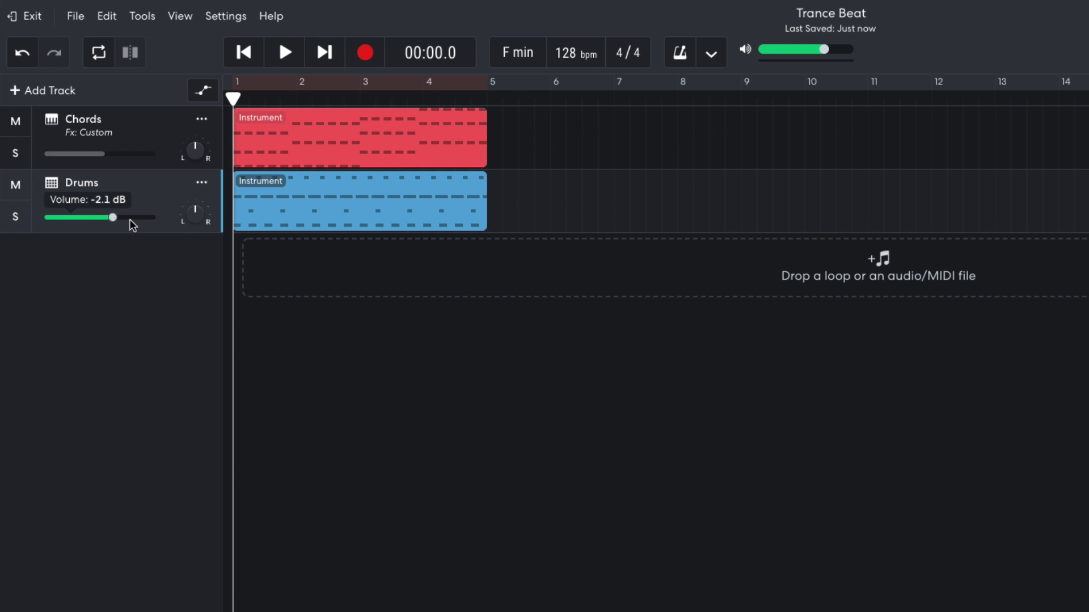
key("space")
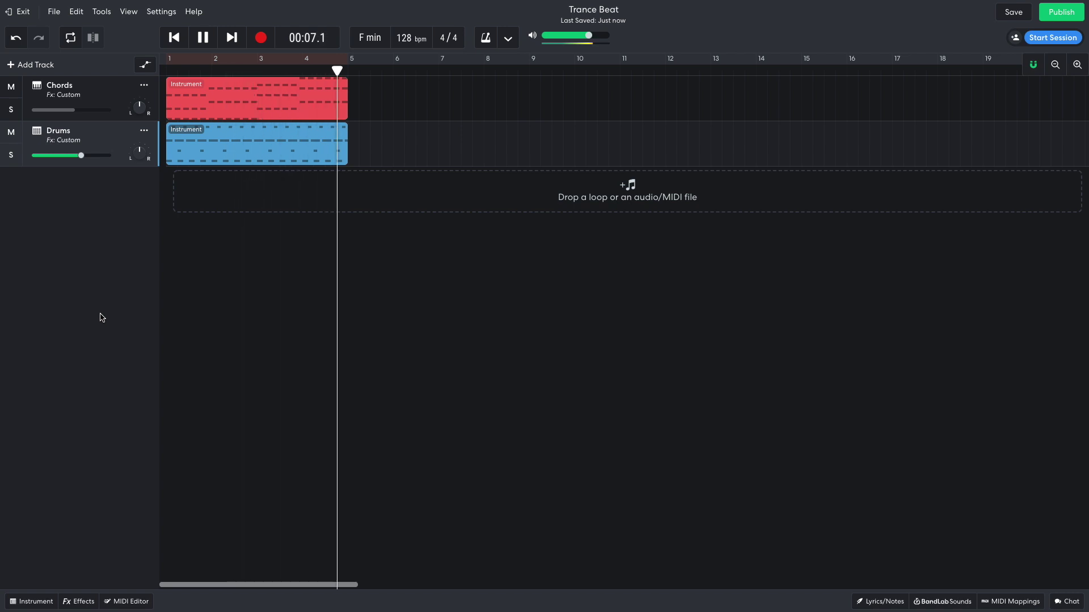
key("space")
key("Home")
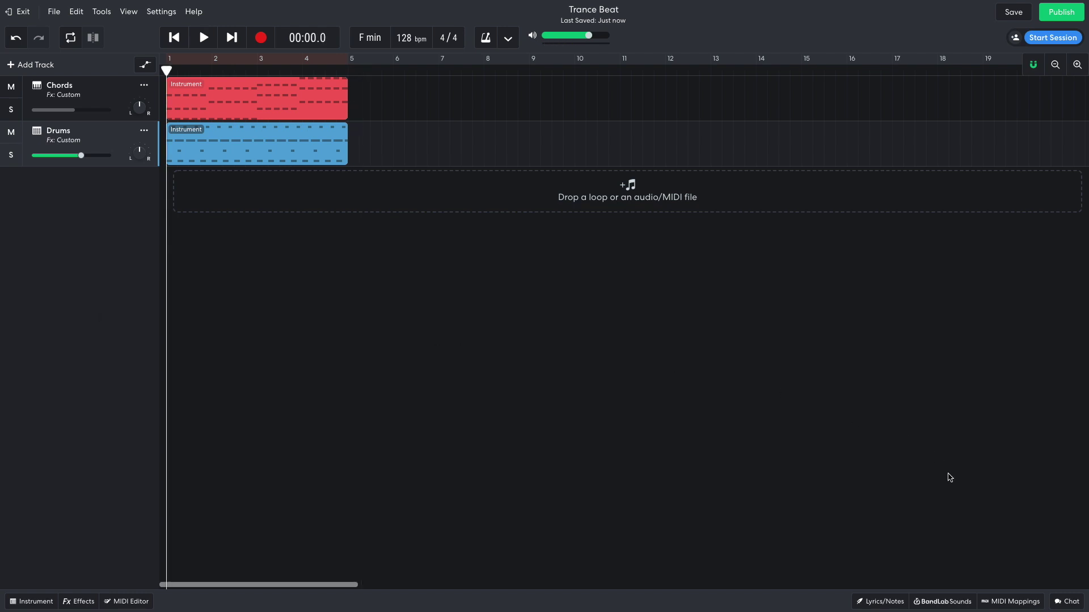
Search the loop library for "shaker" and add the Hyperdrive Shaker loop at bar 1 on a new track
left_click(939, 605)
left_click(963, 70)
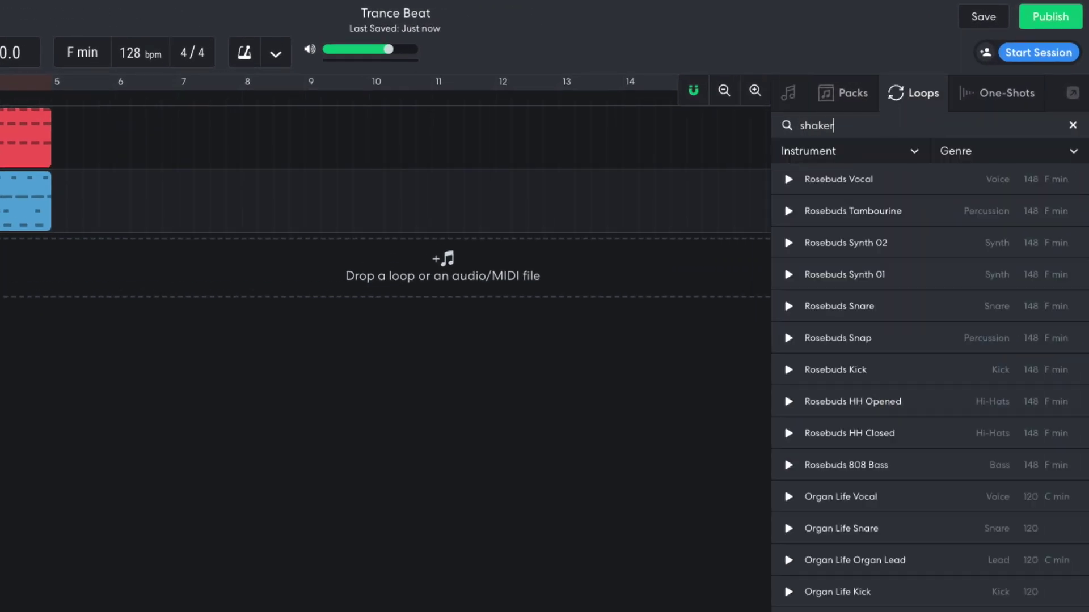
left_click_drag(848, 212, 182, 189)
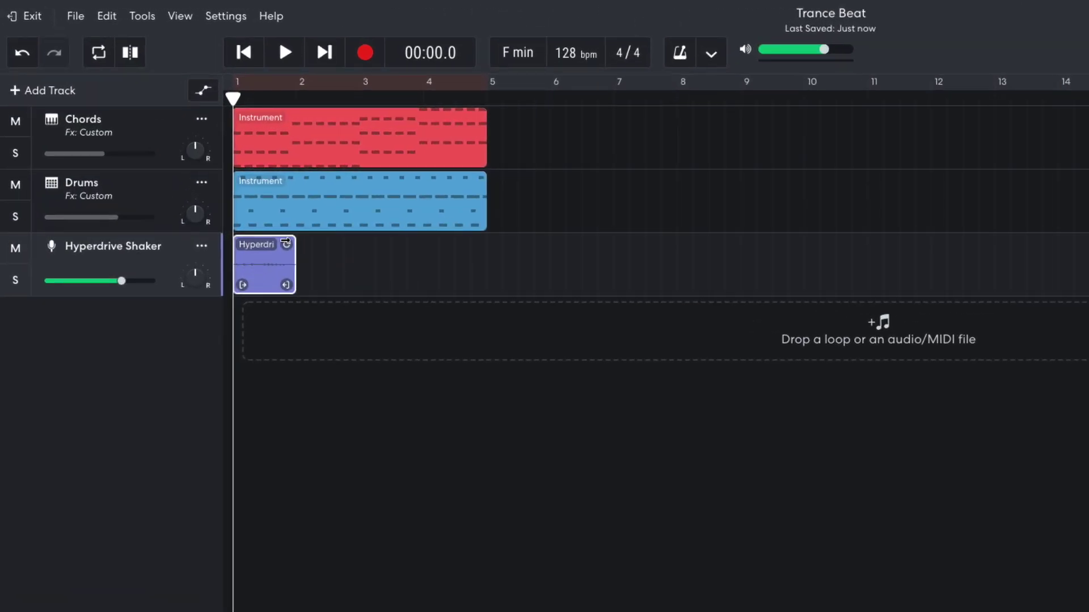
Loop the Hyperdrive Shaker region to the end of bar 4, shorten its repeating section to half a bar, and play it
left_click_drag(285, 241, 460, 226)
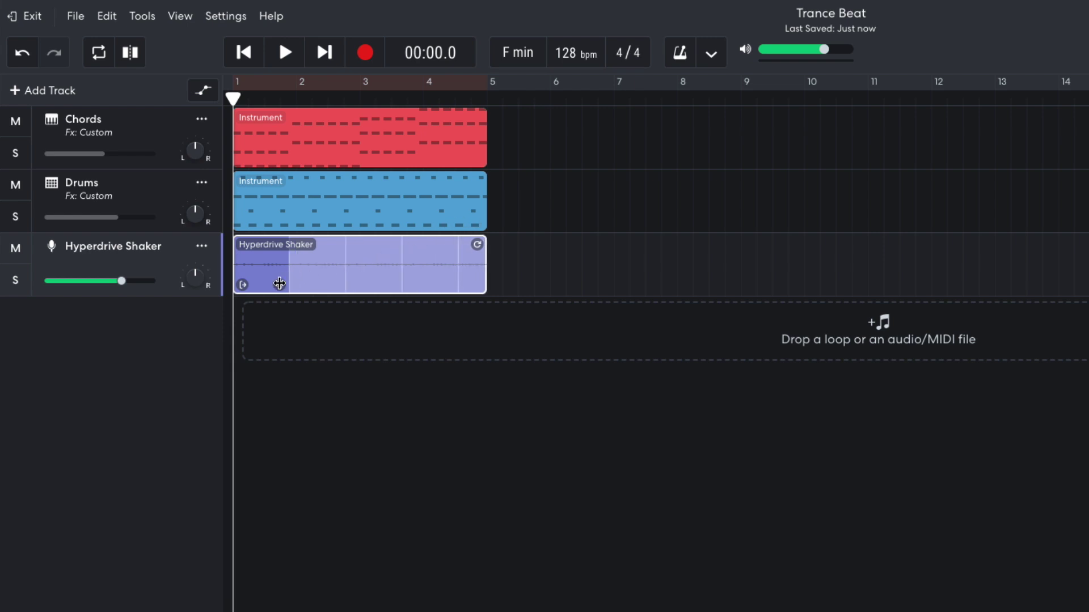
left_click_drag(264, 284, 257, 286)
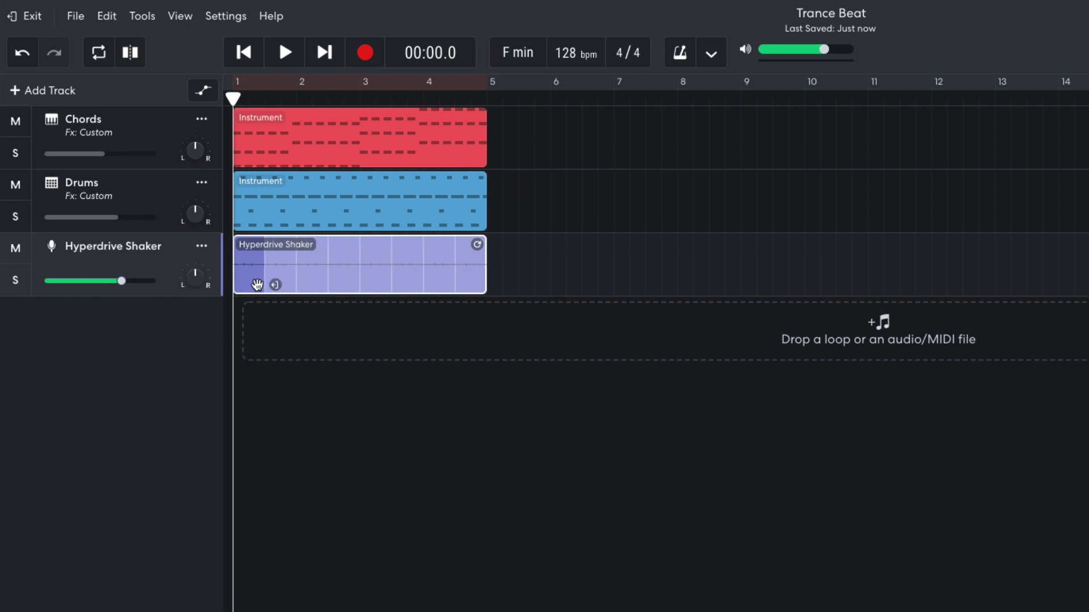
key("space")
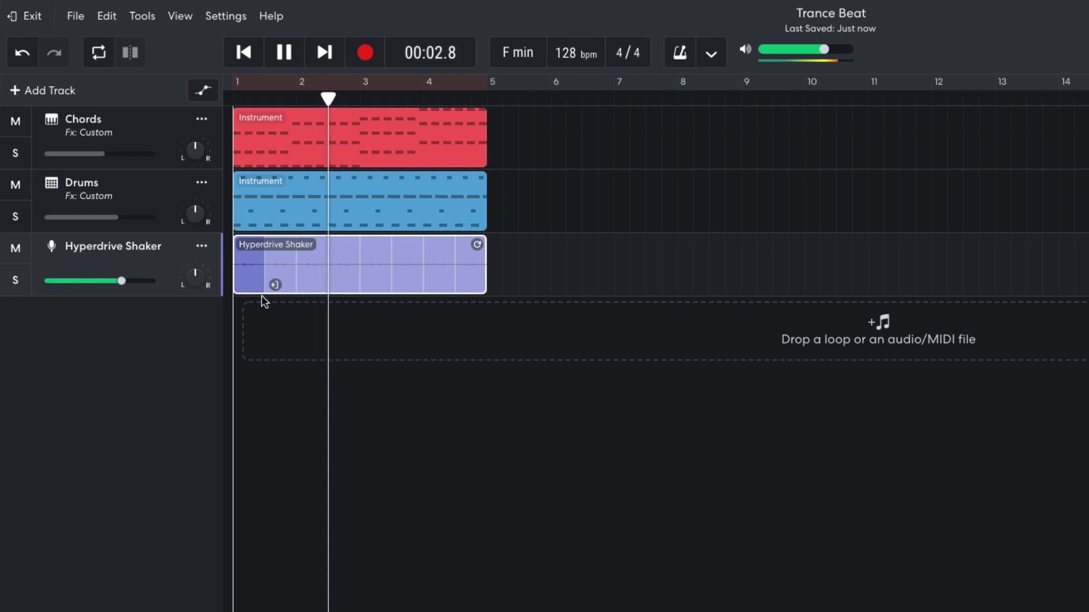
key("space")
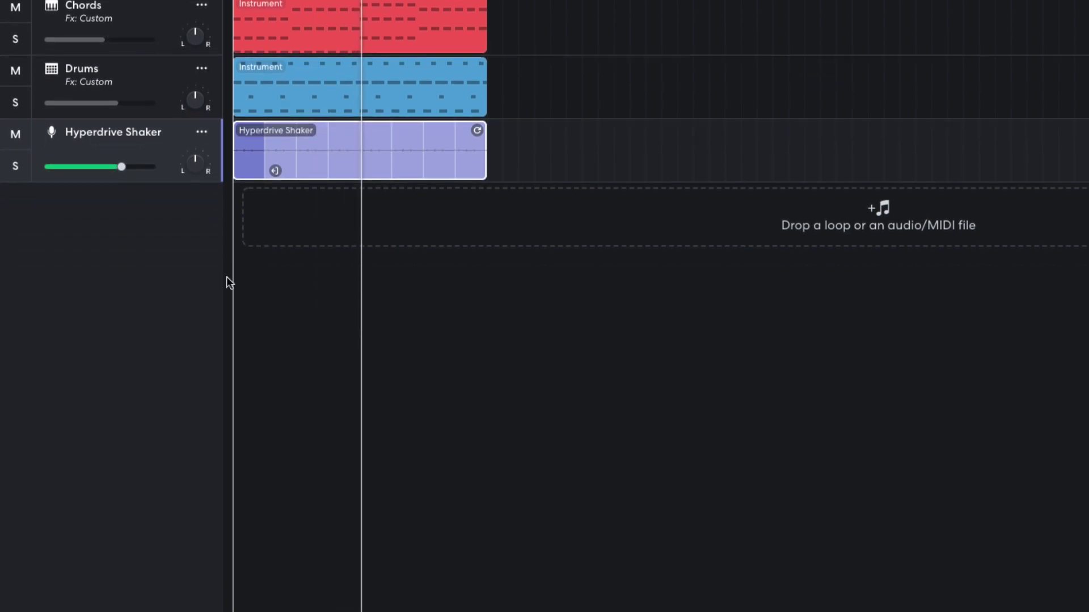
Add a Gain utility effect to the Hyperdrive Shaker track
left_click(110, 599)
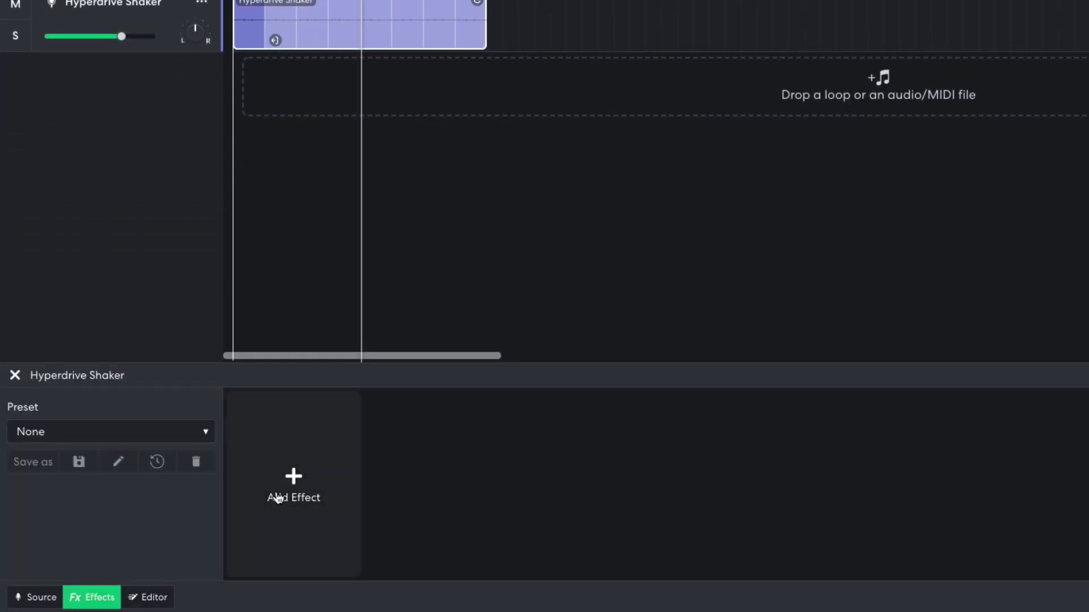
left_click(279, 494)
mouse_move(291, 564)
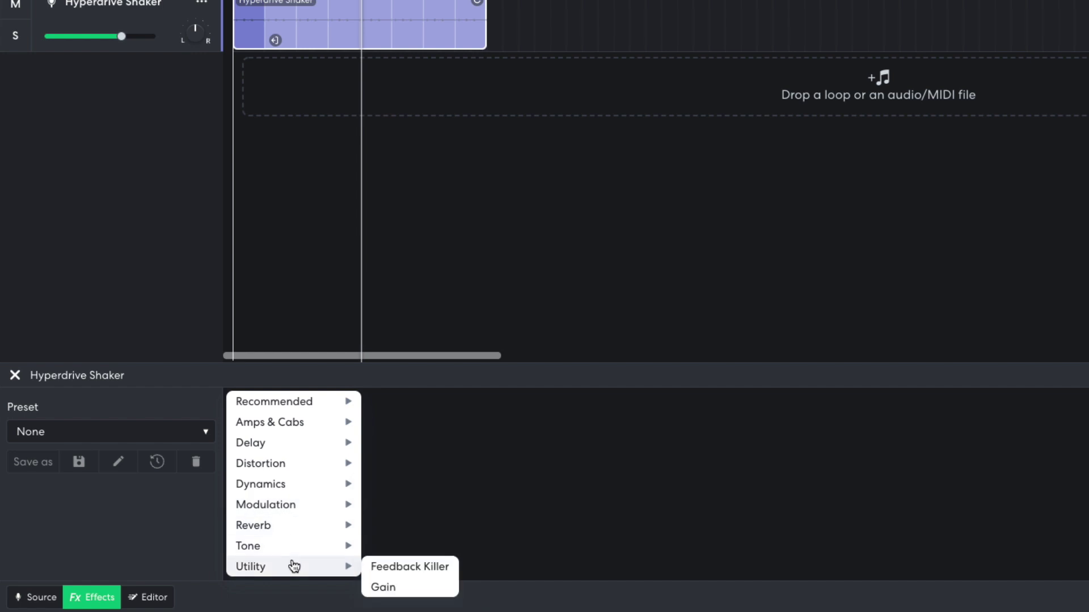
left_click(421, 586)
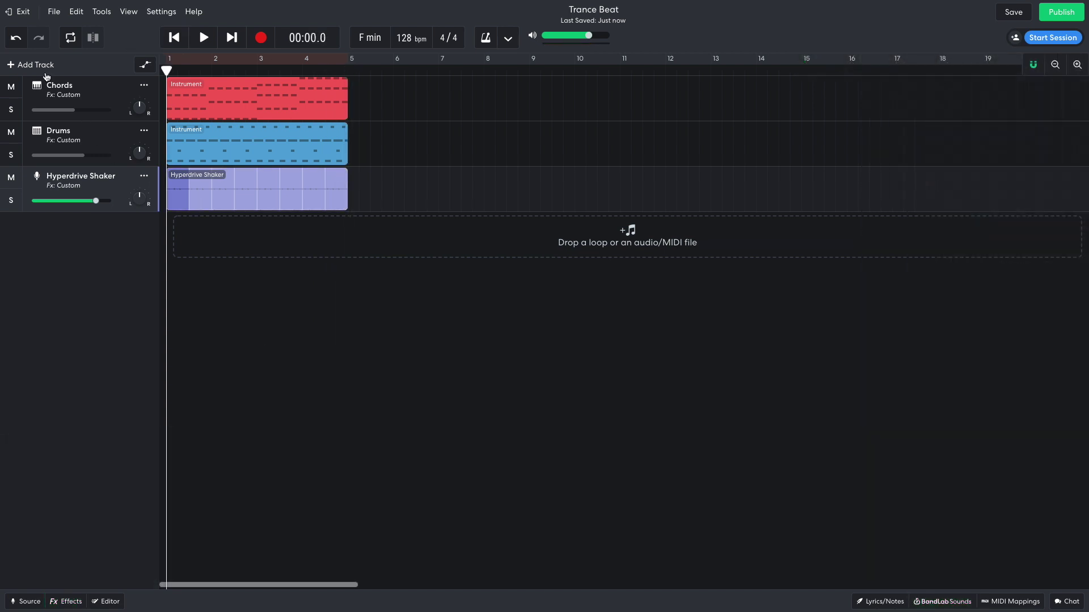
Add another instrument track and load the Fancy Bass sound from the synth basses
left_click(34, 64)
left_click(409, 242)
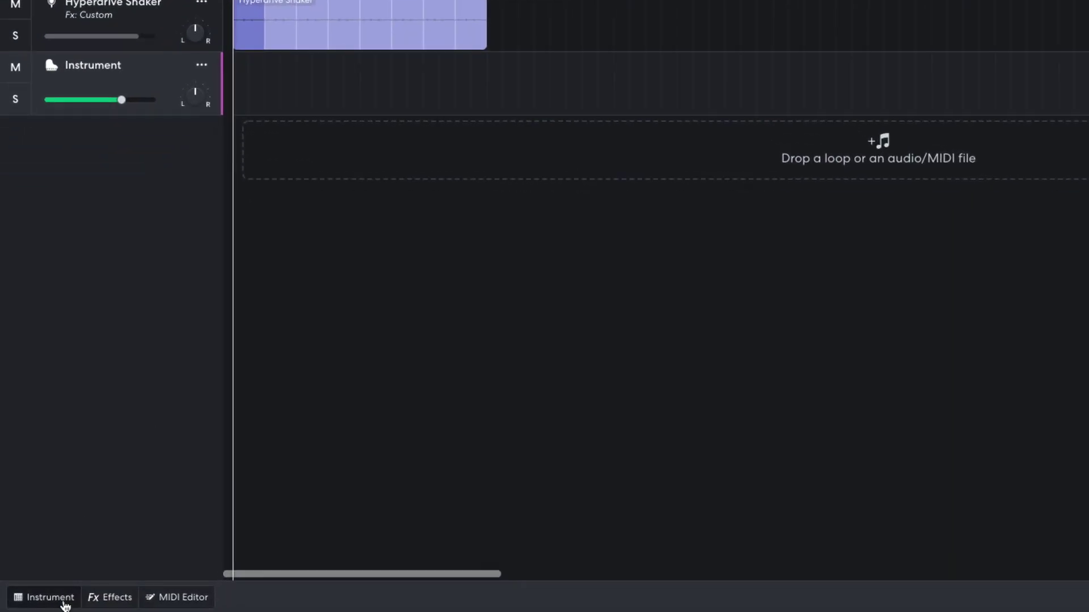
left_click(107, 426)
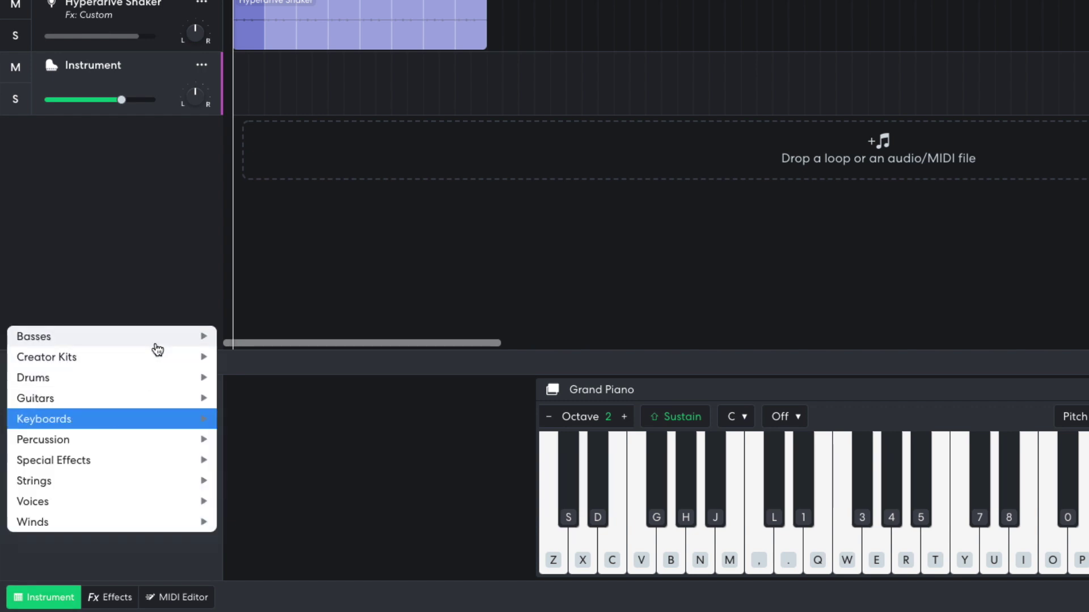
mouse_move(158, 345)
mouse_move(271, 401)
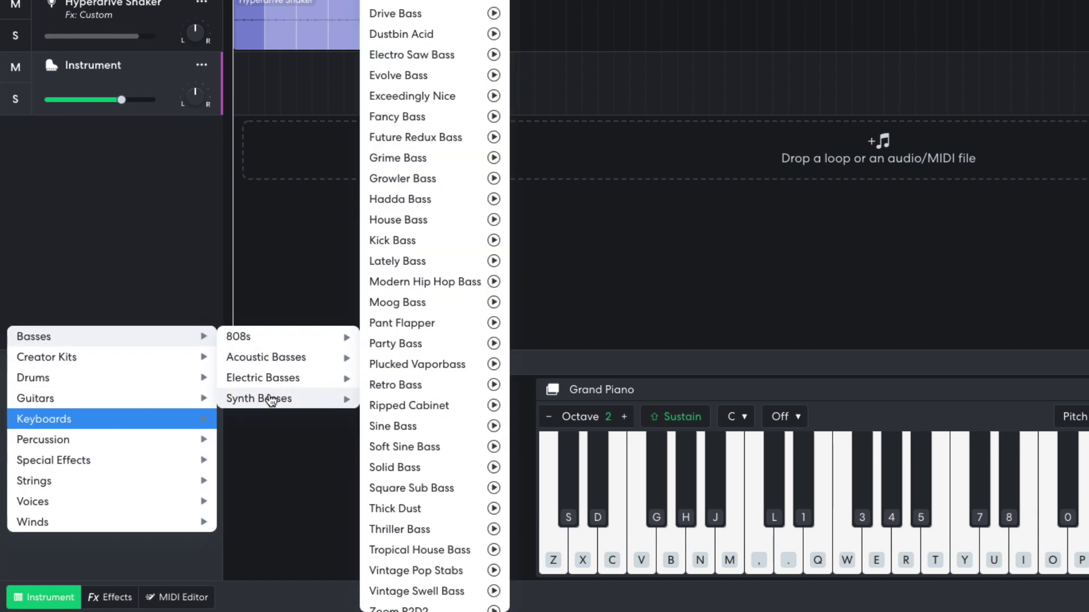
left_click(444, 116)
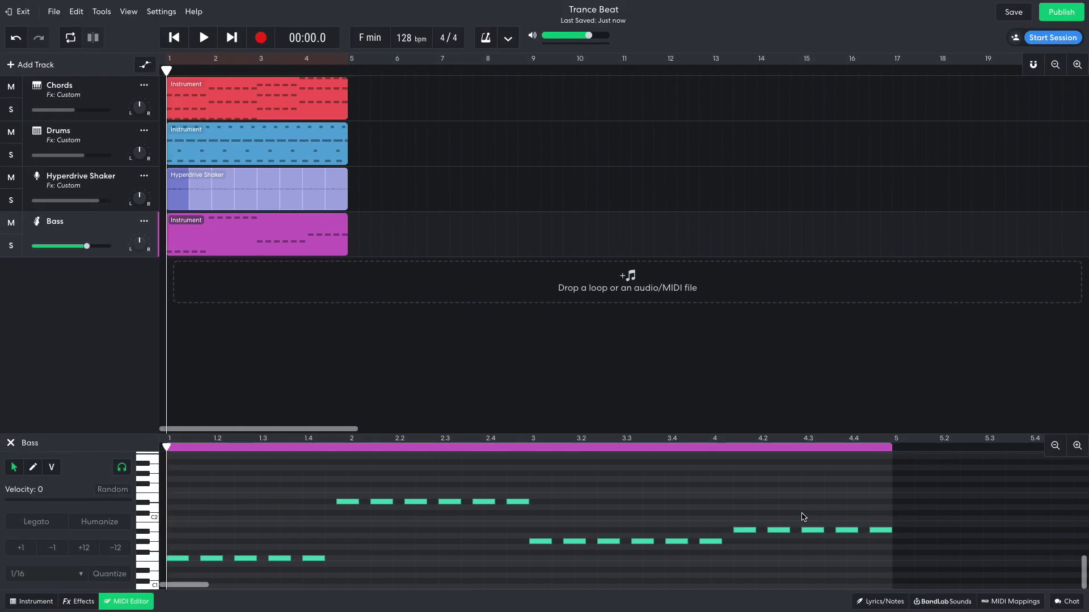
Play the arrangement with the bass line and lower the Bass track's volume
key("space")
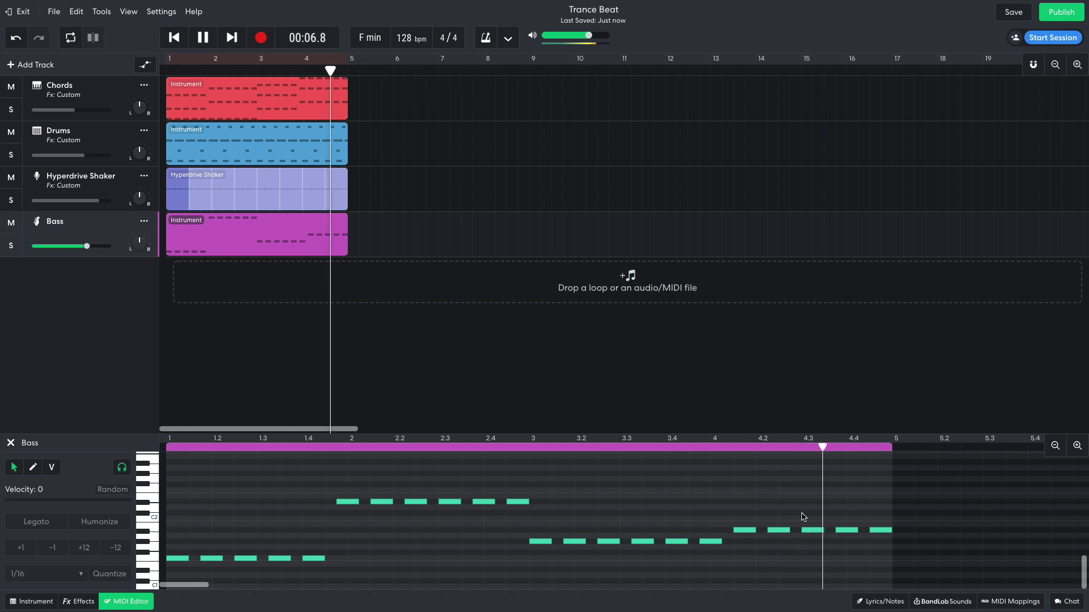
key("space")
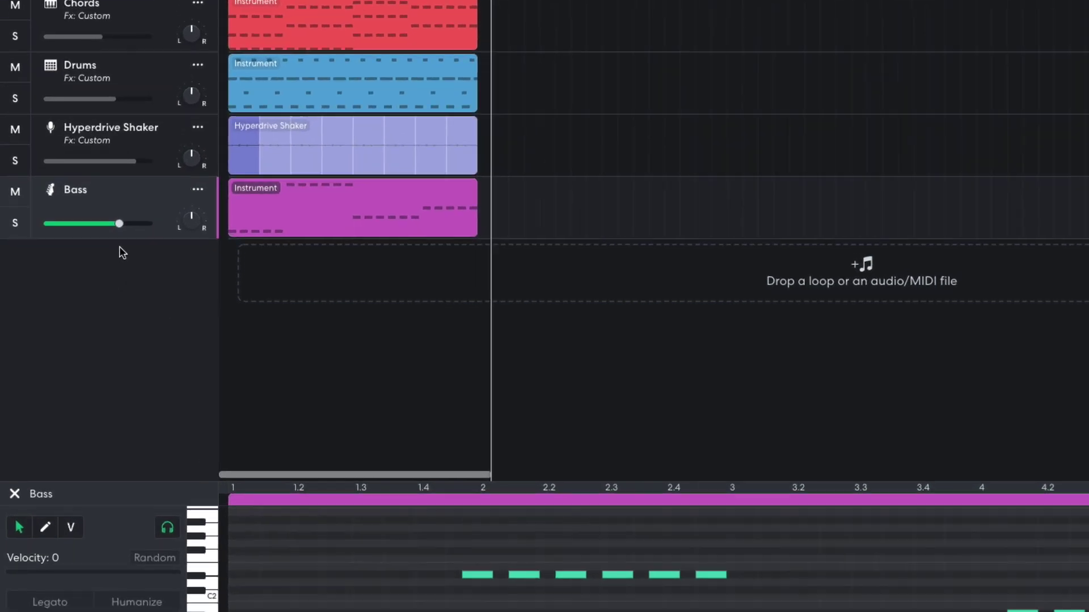
mouse_move(120, 223)
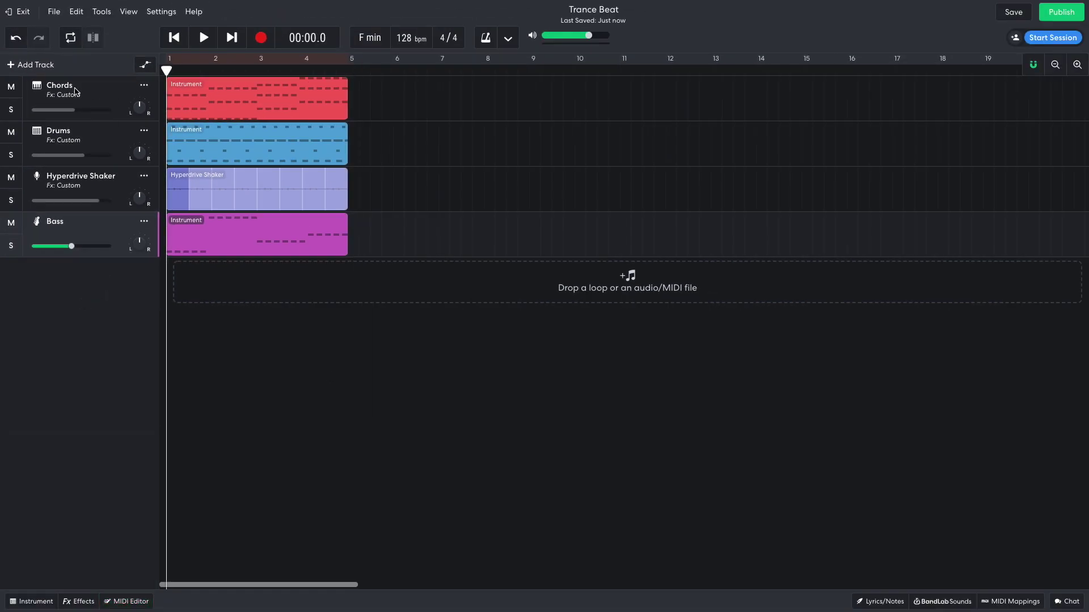
Add another instrument track and load the Pike sound from the synth keys
left_click(49, 67)
left_click(409, 236)
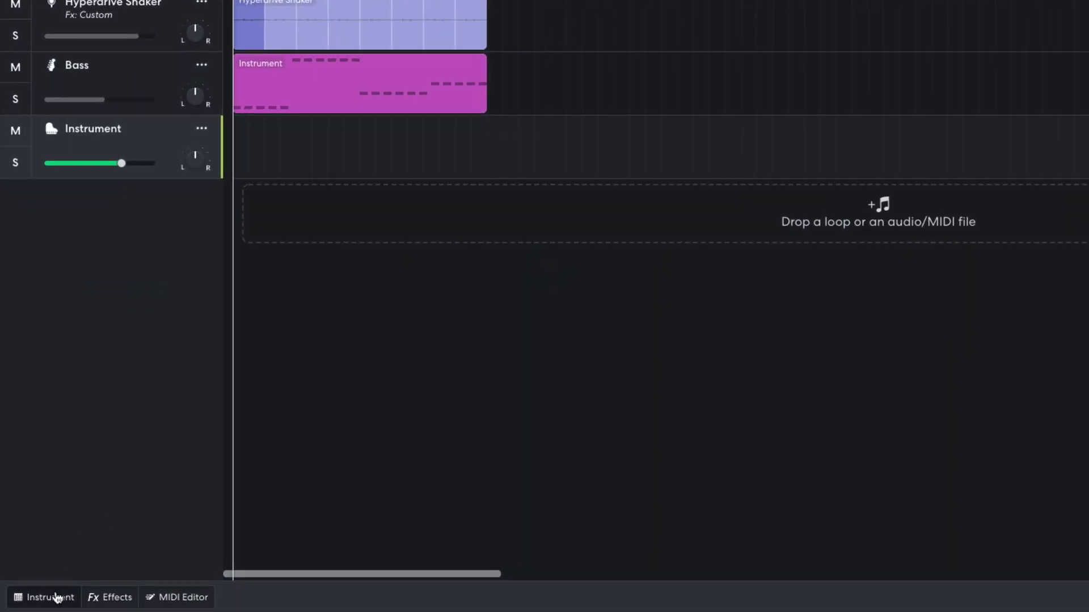
left_click(57, 597)
left_click(117, 422)
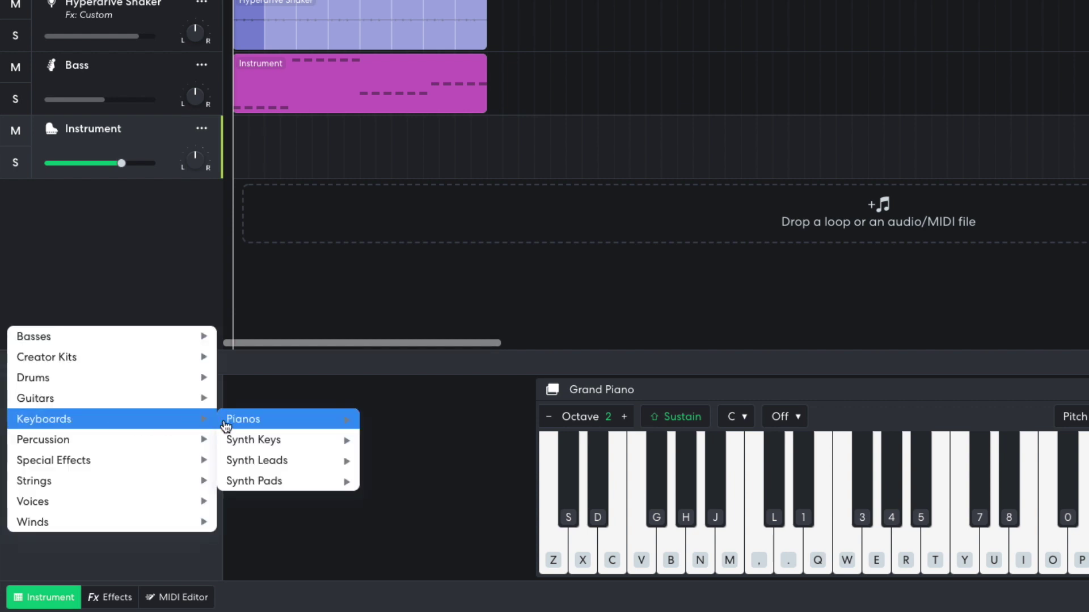
mouse_move(274, 440)
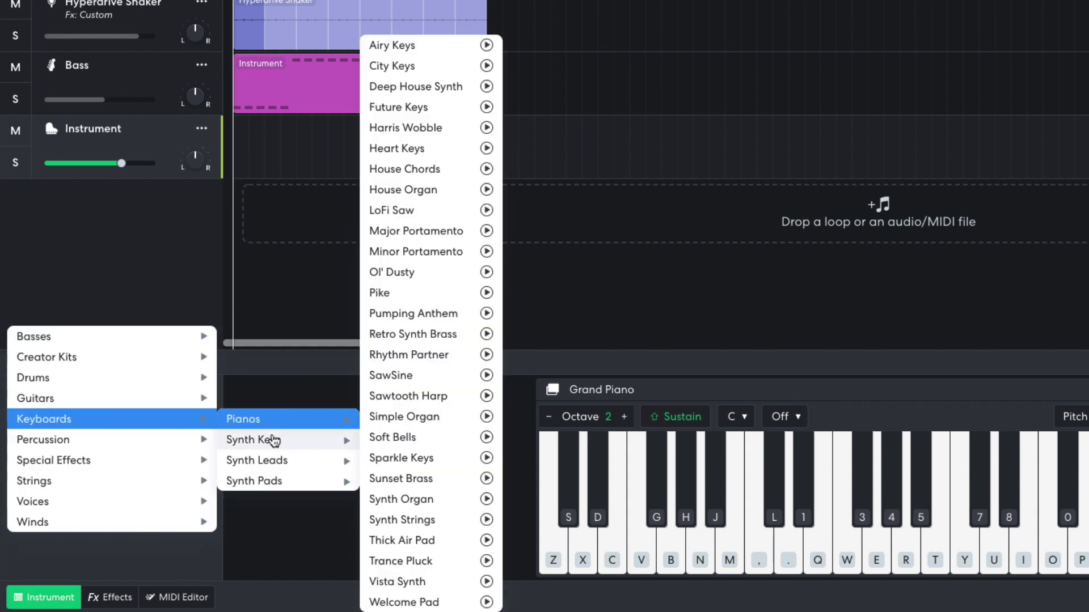
left_click(411, 295)
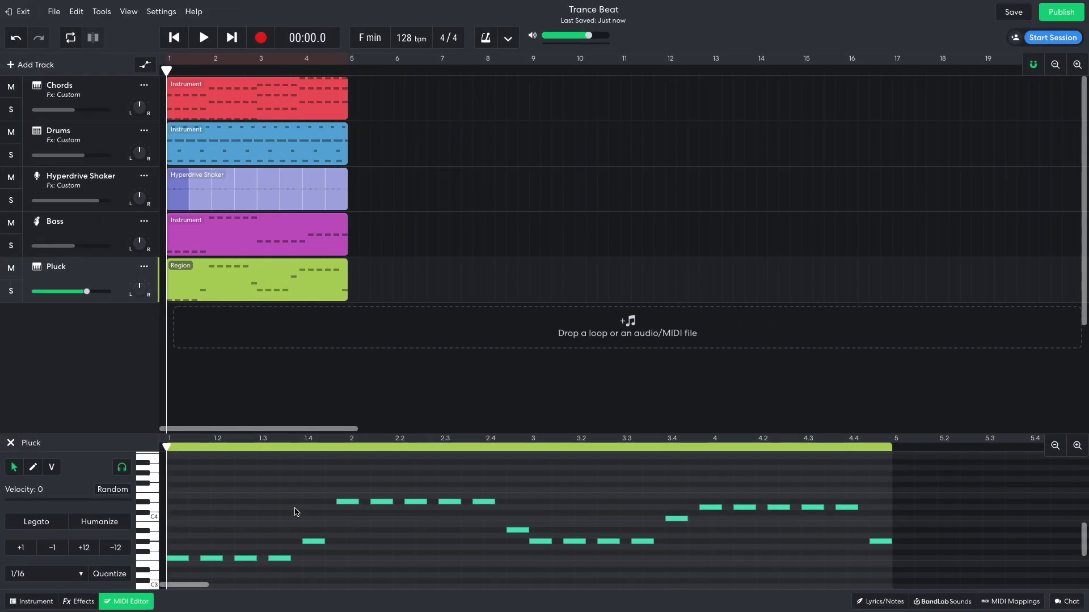
Play the arrangement with the Pluck melody and duplicate the regions of all five tracks into bars 5 to 8
key("space")
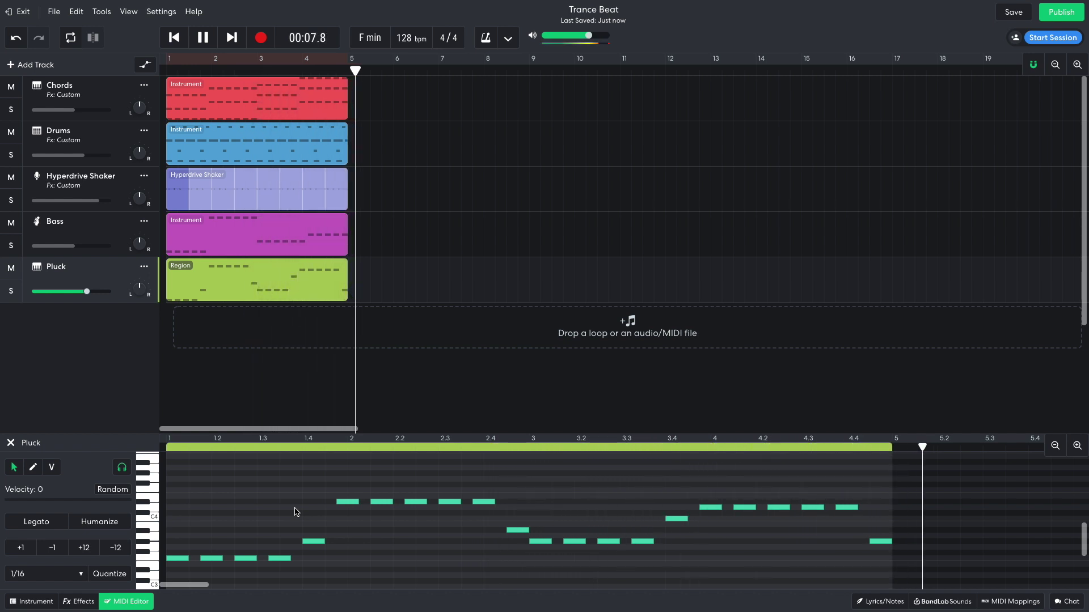
key("space")
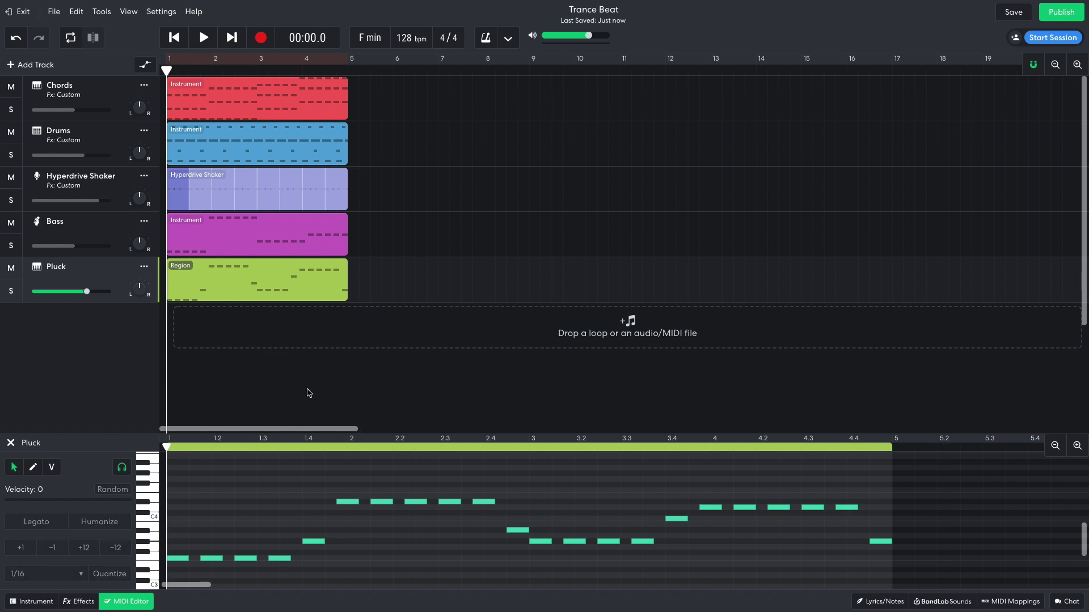
left_click_drag(309, 393, 391, 103)
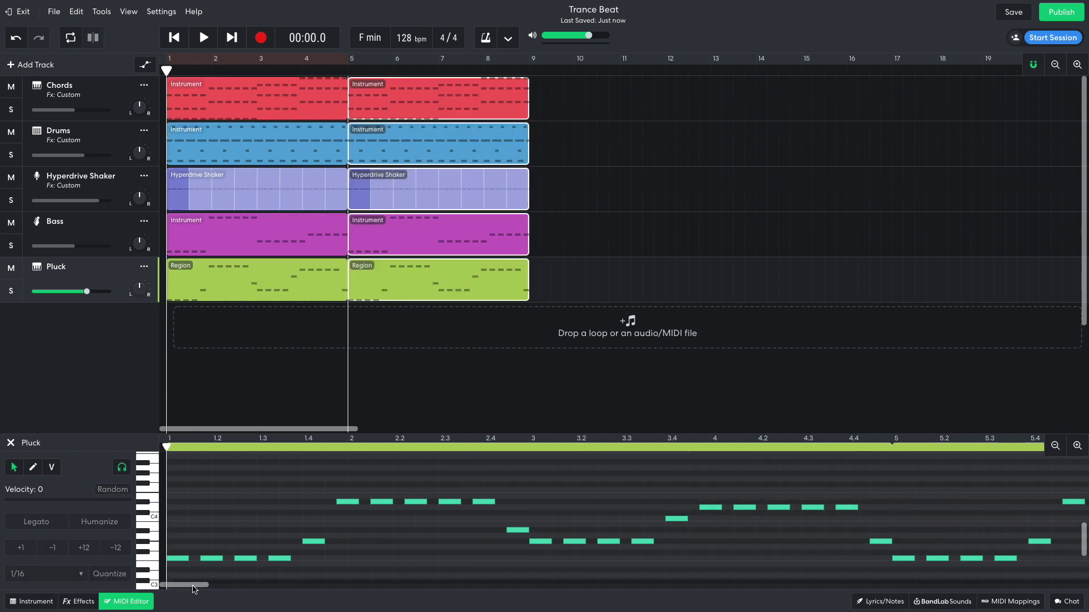
Raise the last note of the Pluck melody at the end of bar 8 and play the arrangement
left_click_drag(188, 585, 244, 585)
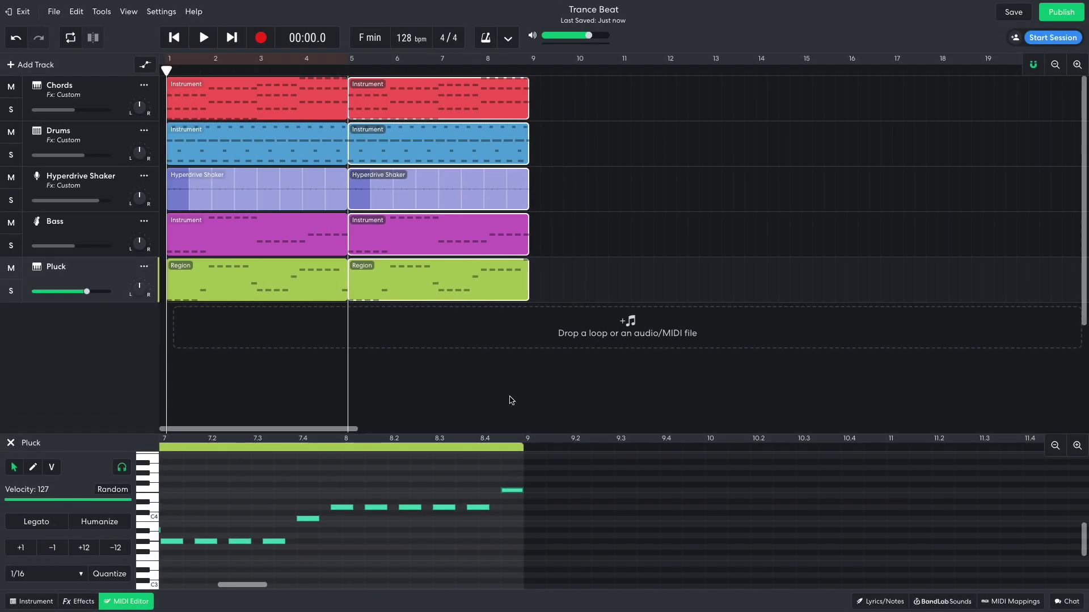
key("space")
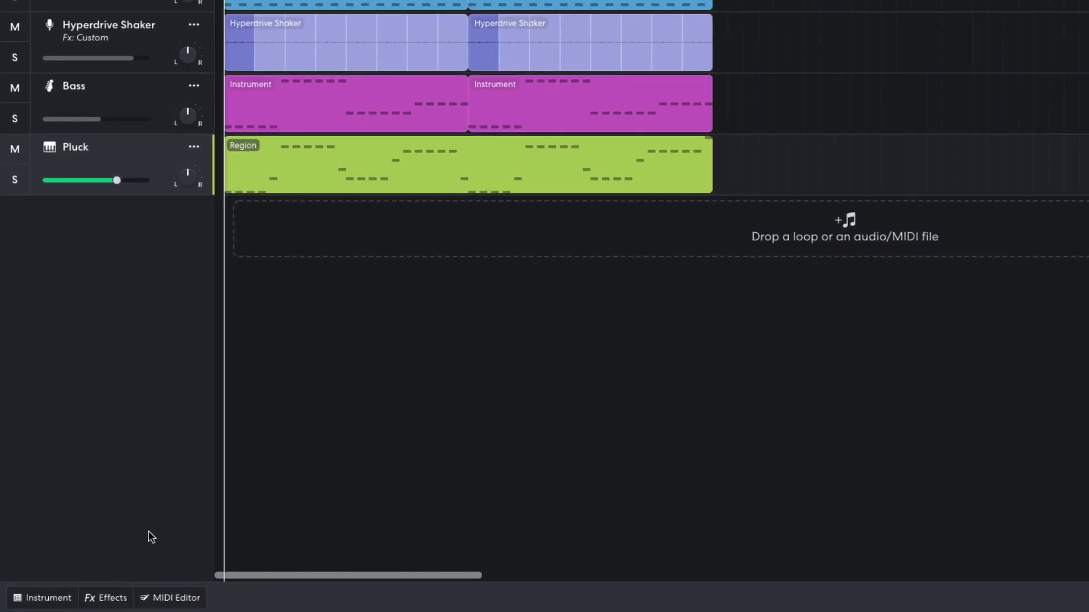
Add an EQ3-M equalizer to the Pluck track and turn its low band down
left_click(105, 598)
left_click(259, 498)
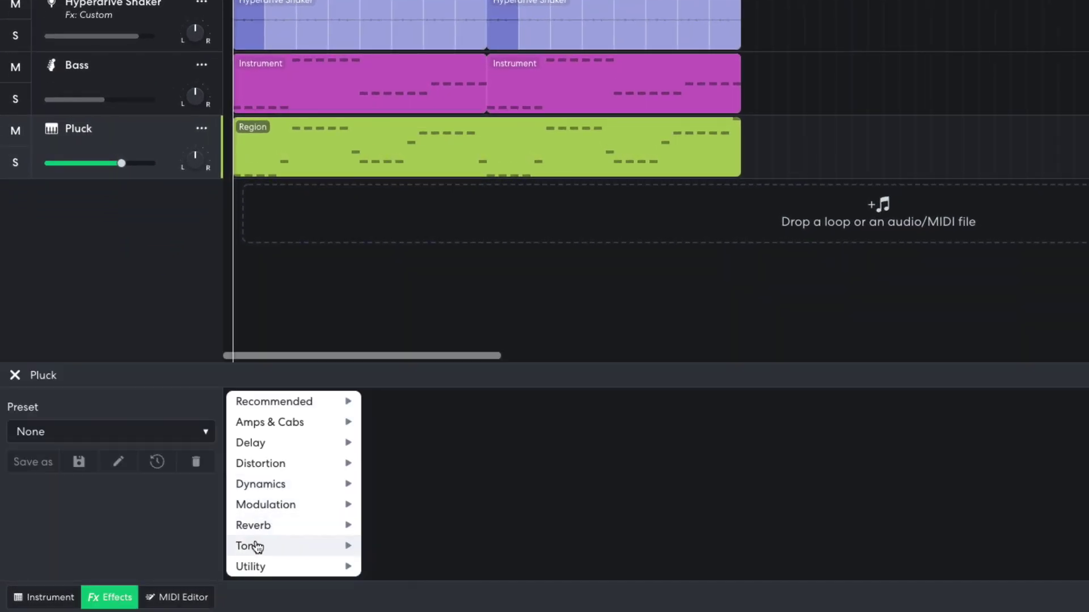
mouse_move(257, 546)
left_click(377, 546)
mouse_move(279, 478)
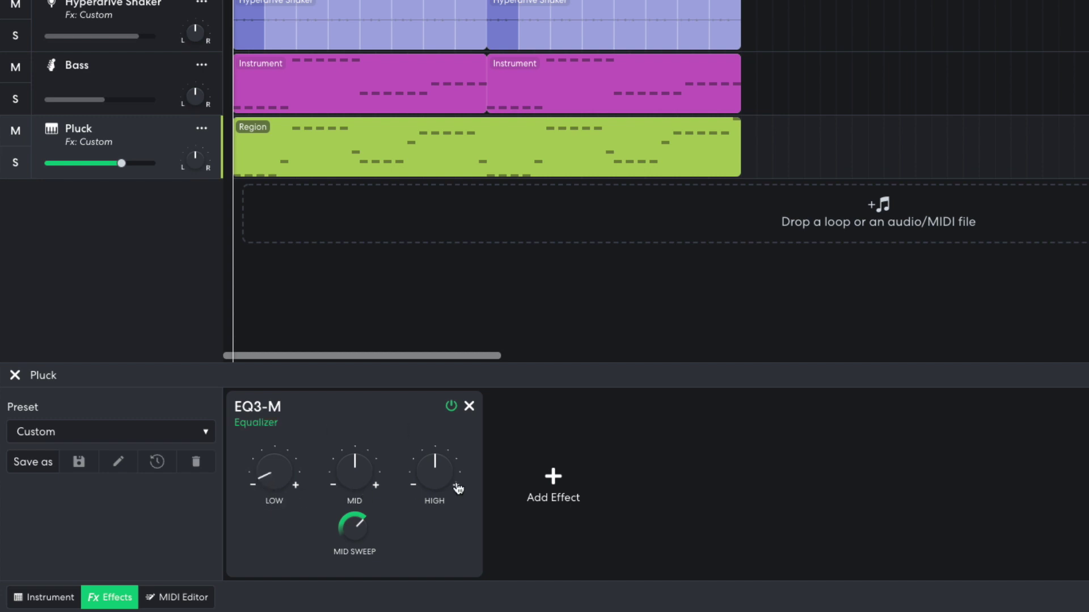
Add a Filter Echo delay to the Pluck track and play the arrangement with the track's volume lowered
left_click(533, 485)
mouse_move(561, 443)
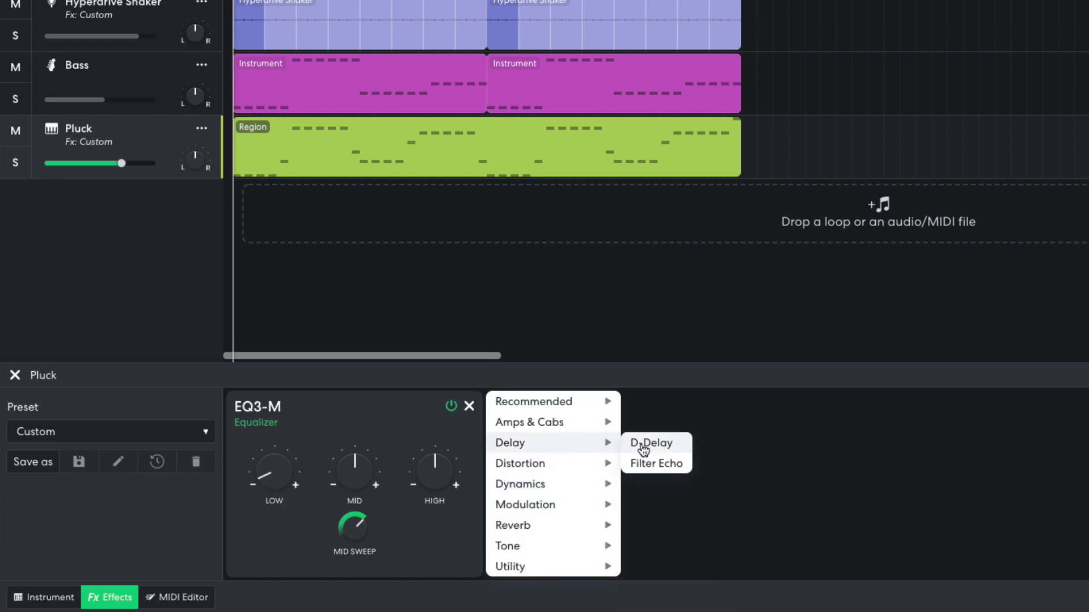
left_click(653, 465)
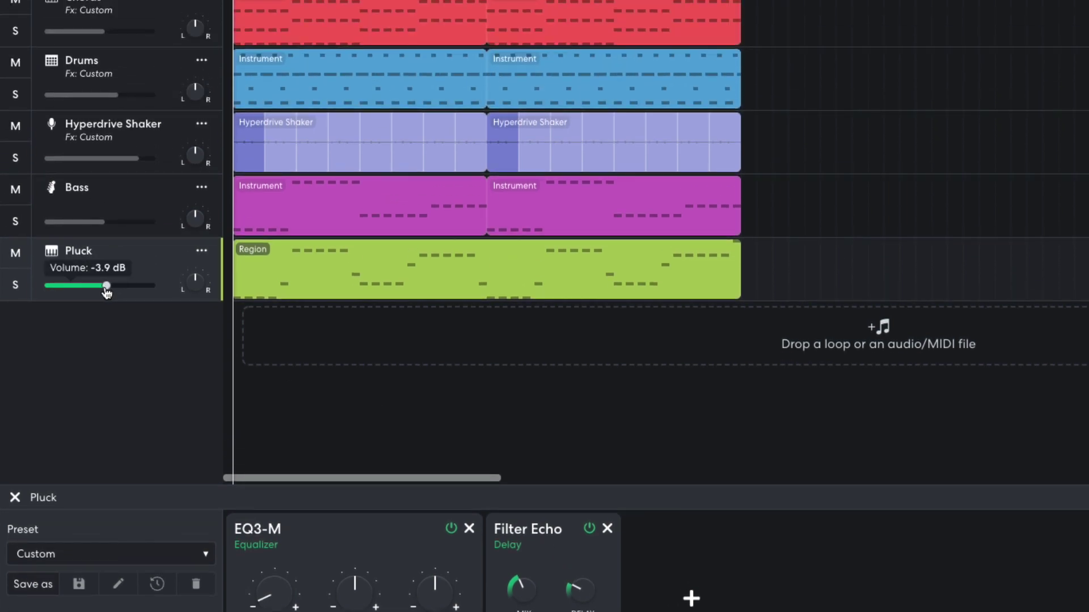
left_click_drag(106, 286, 89, 287)
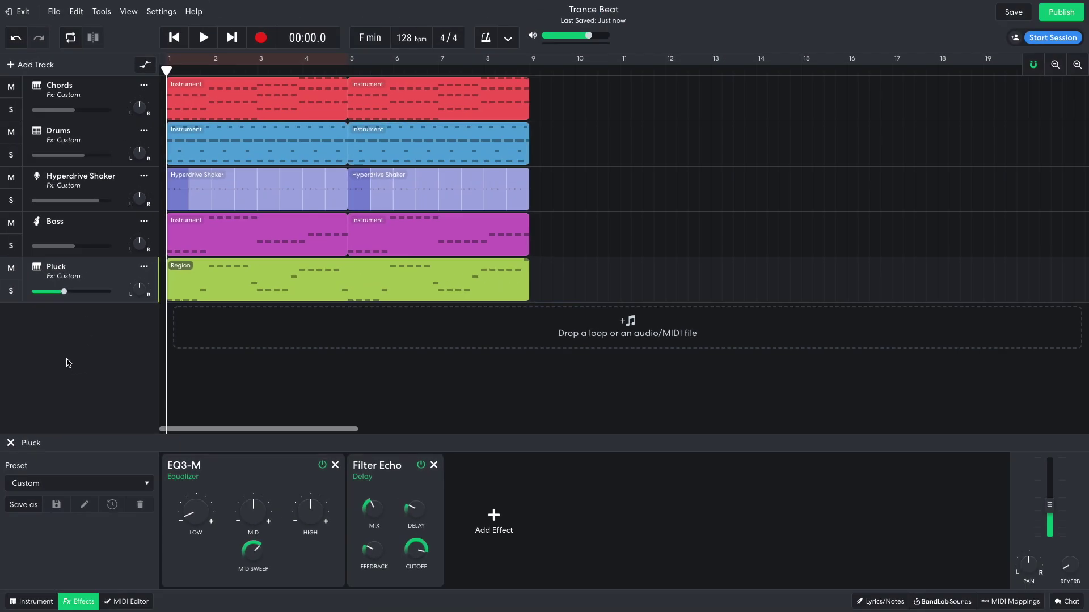
key("space")
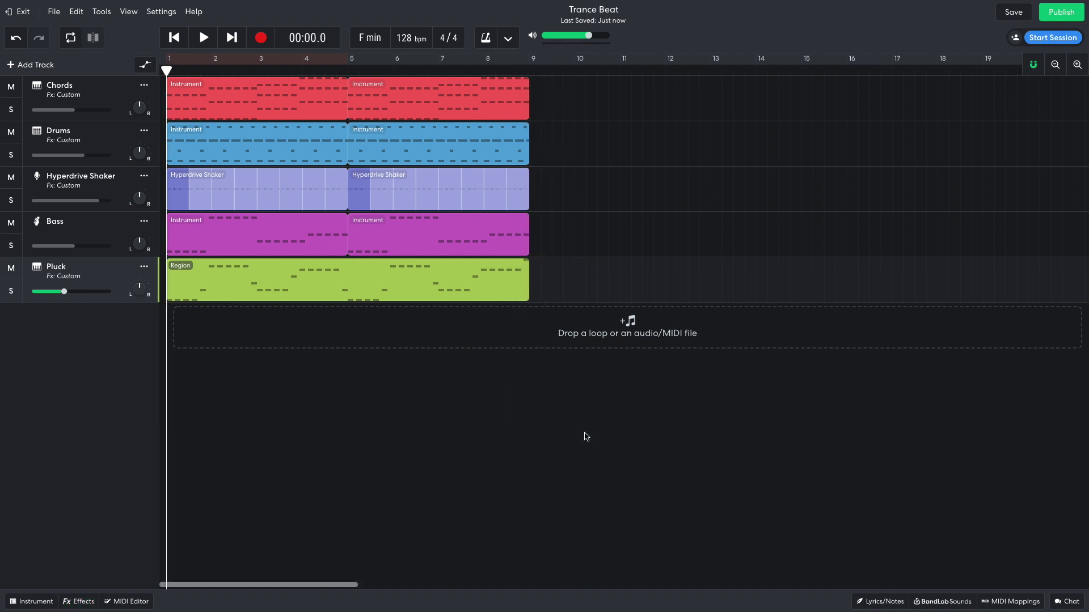
Filter the BandLab Sounds loops by the Voice instrument and the Electronic genre
left_click(944, 602)
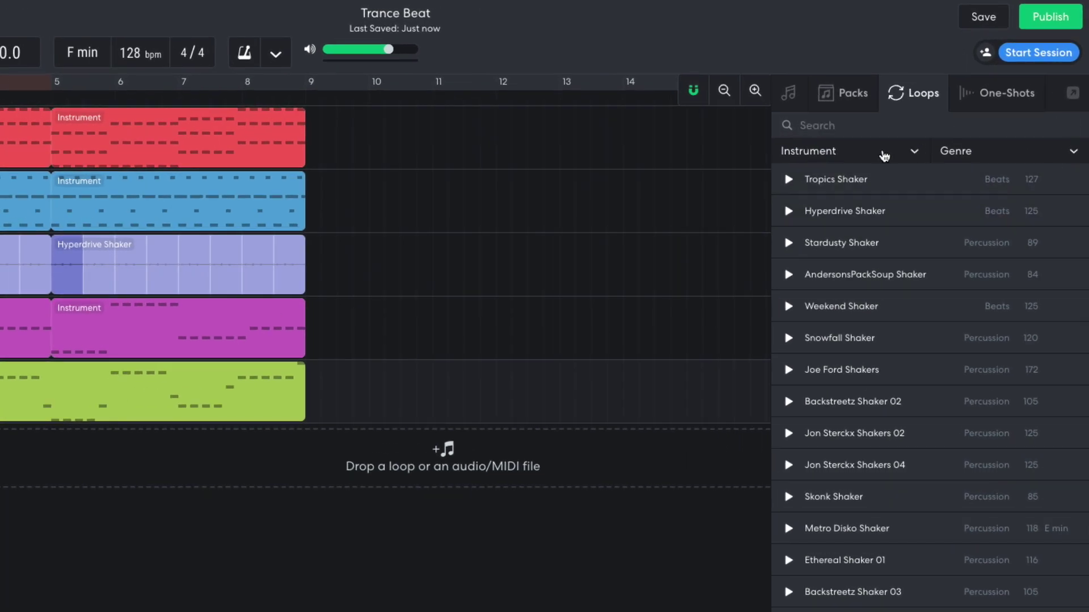
left_click(884, 155)
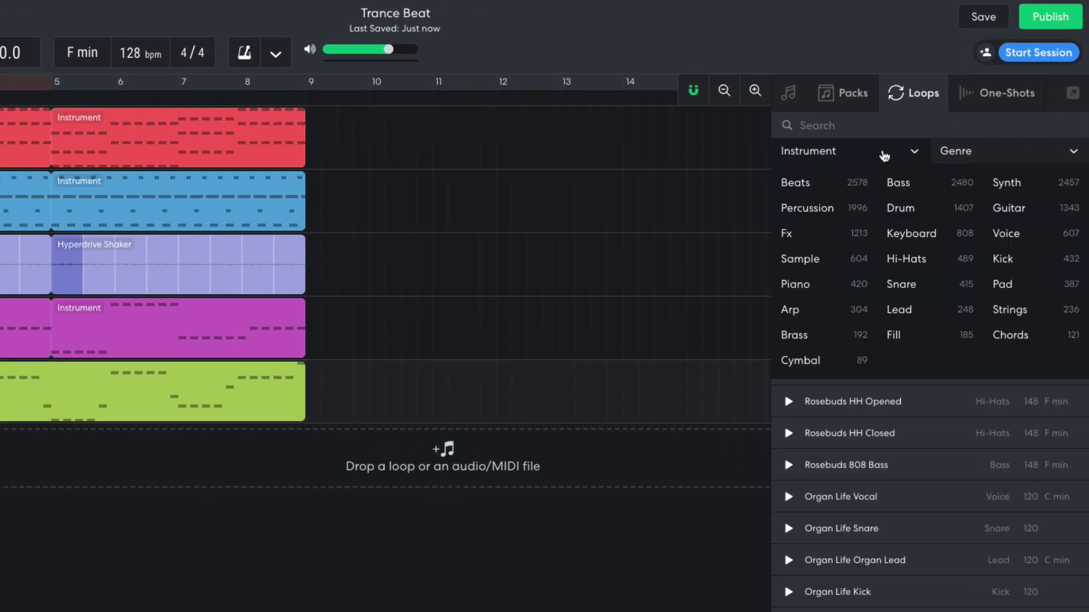
left_click(1025, 233)
left_click(986, 156)
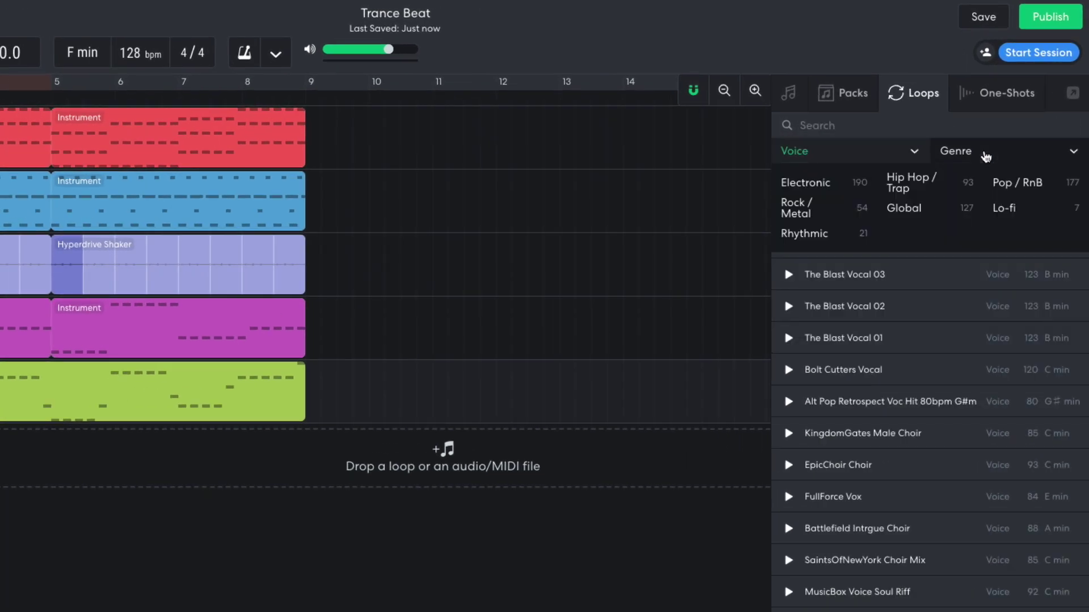
left_click(842, 184)
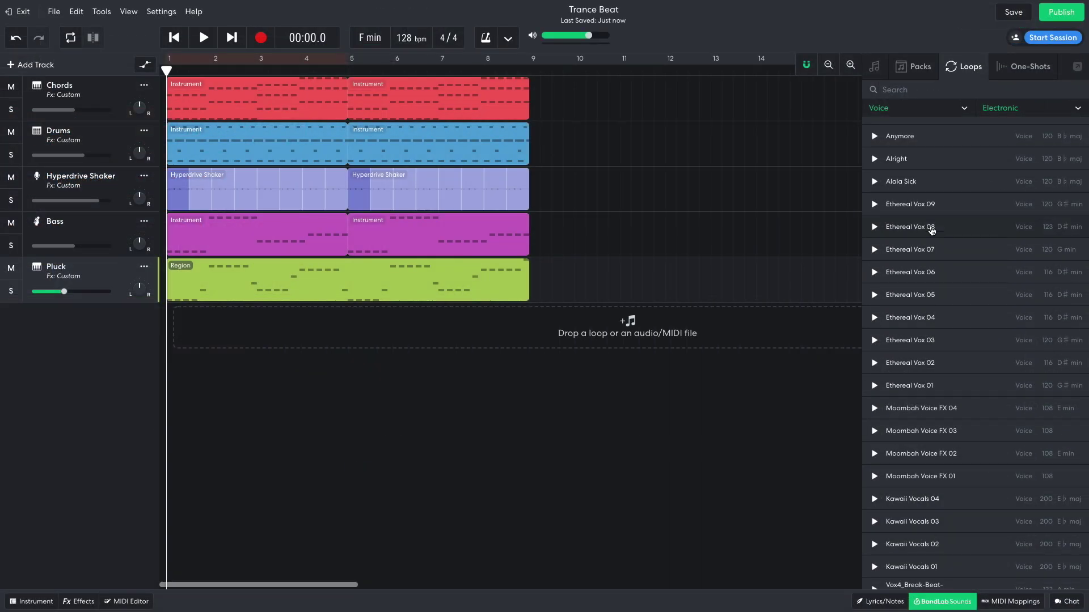
Place the Ethereal Vox 08 loop on a new track from bar 1 with a copy at bar 5, and play the arrangement
left_click_drag(931, 226, 190, 324)
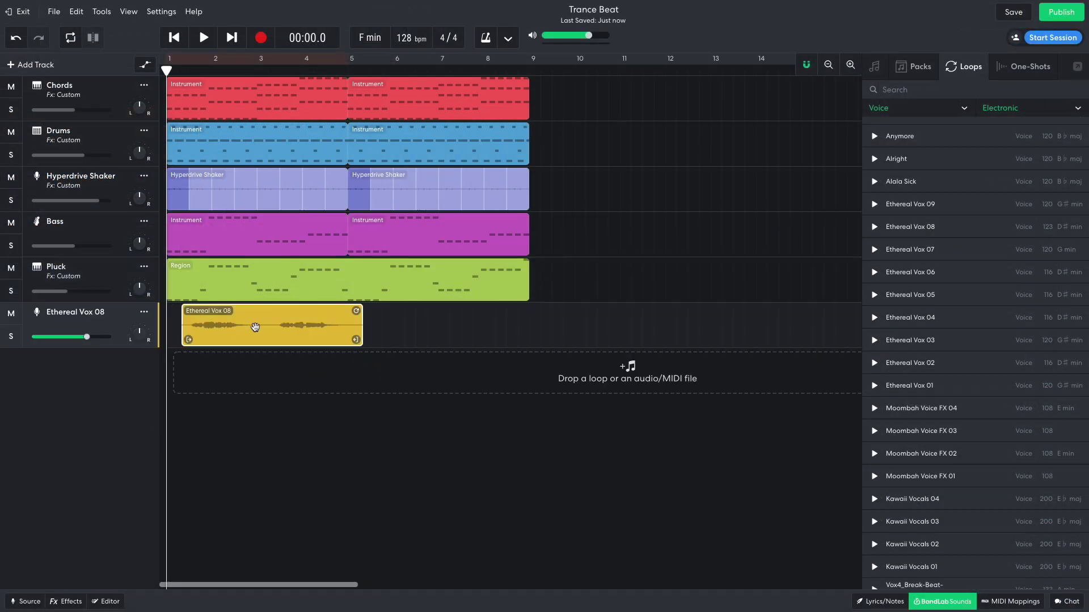
left_click_drag(290, 326, 450, 326)
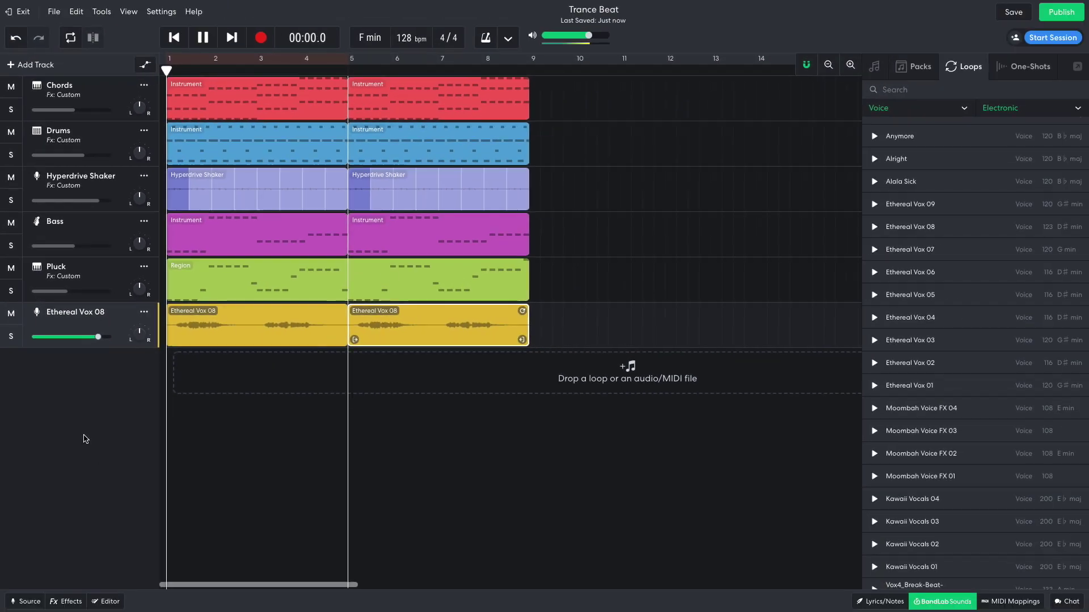
key("space")
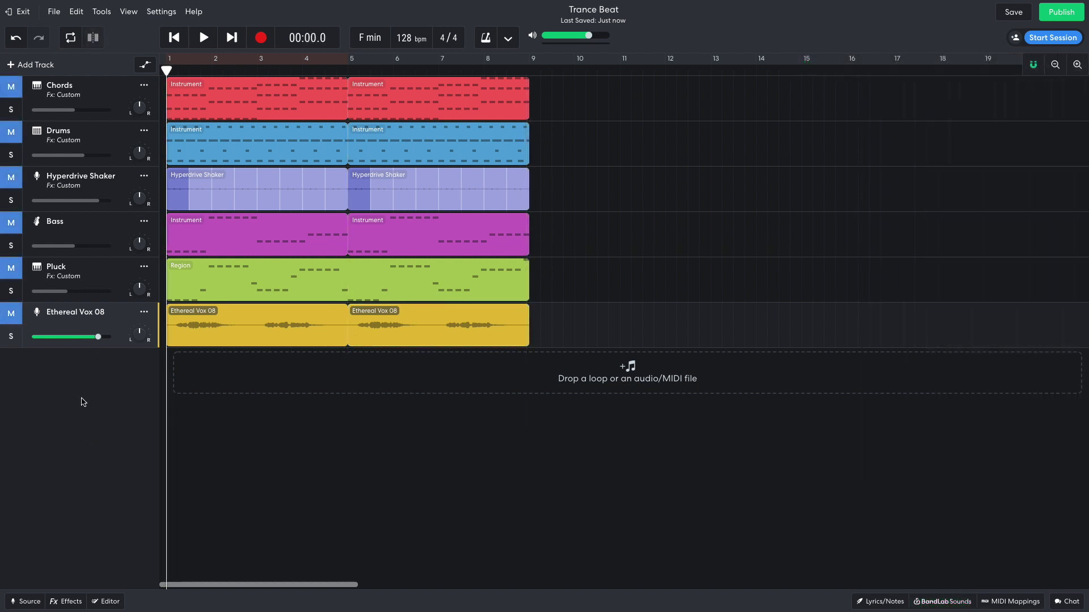
Add a Piano instrument track with sustained chords across bars 1 to 8 and play it
left_click(41, 64)
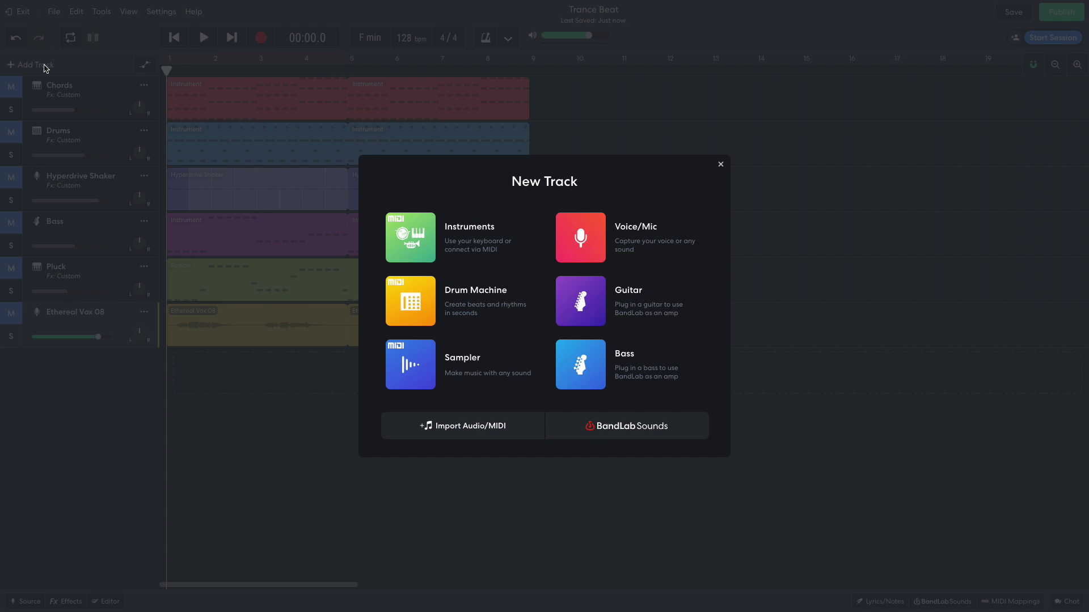
left_click(386, 233)
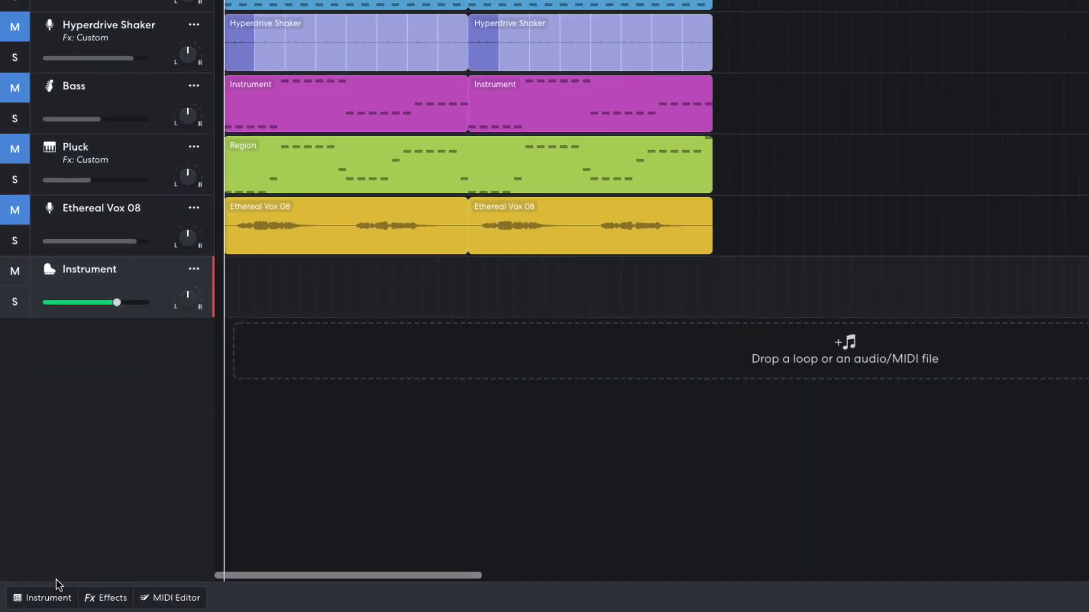
left_click(37, 601)
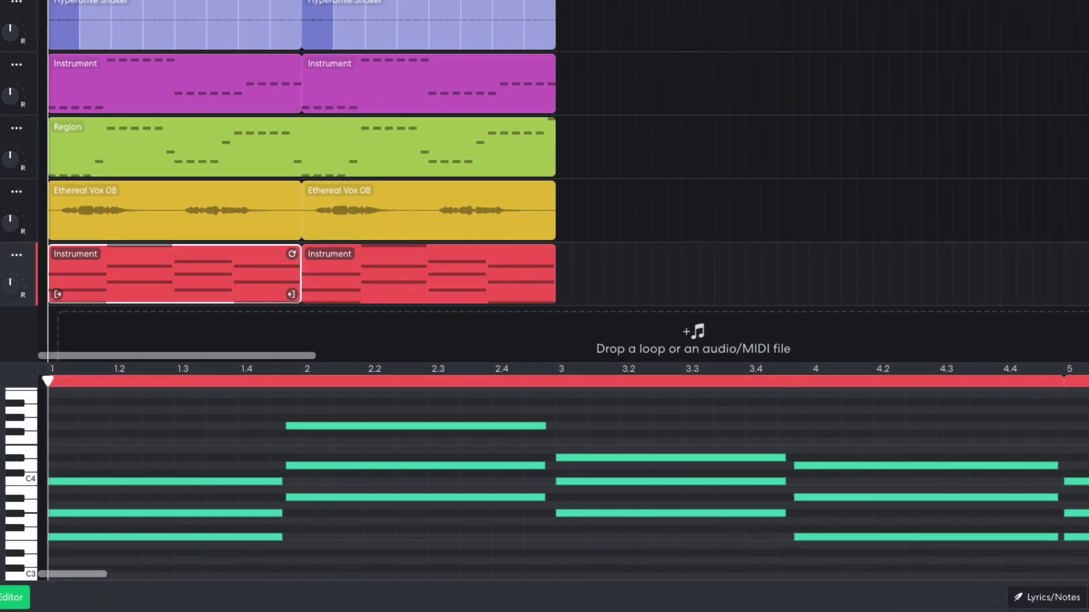
key("space")
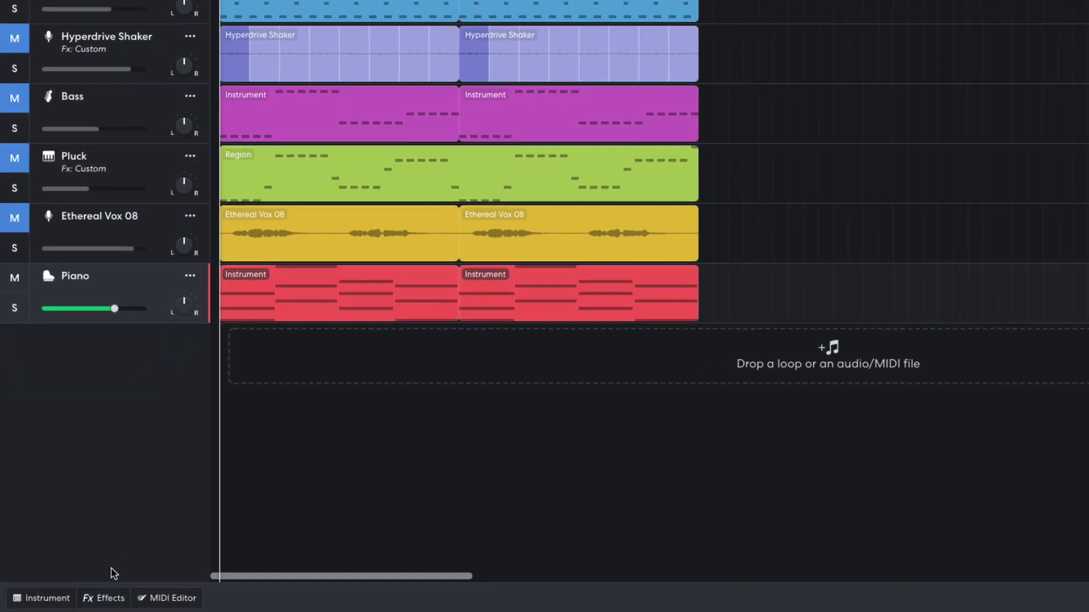
Add a Multi Filter effect set to Lowpass to the Piano track
left_click(102, 598)
left_click(265, 485)
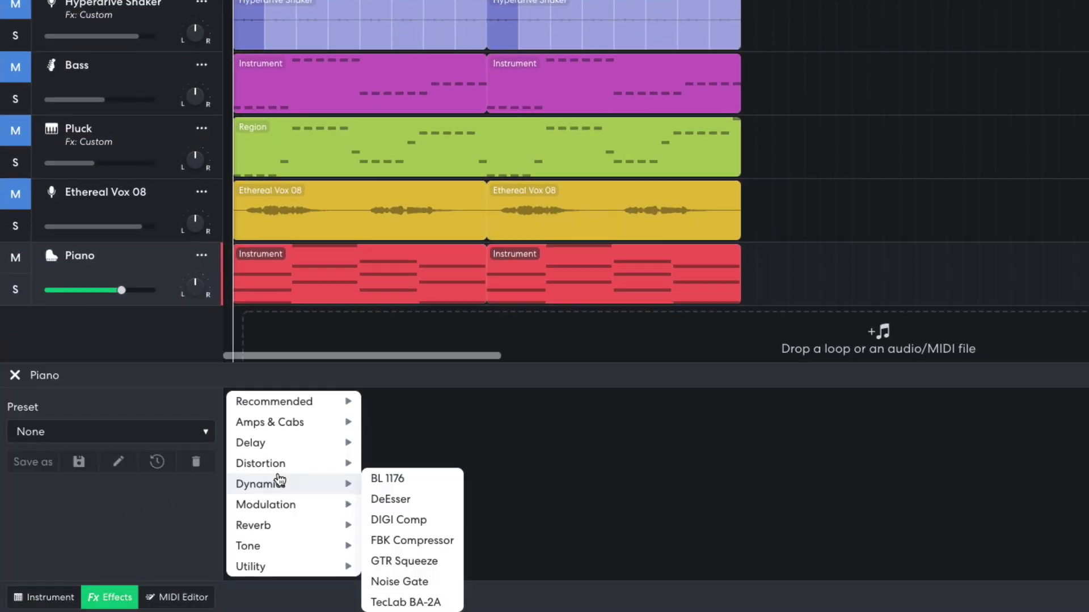
mouse_move(283, 547)
left_click(416, 586)
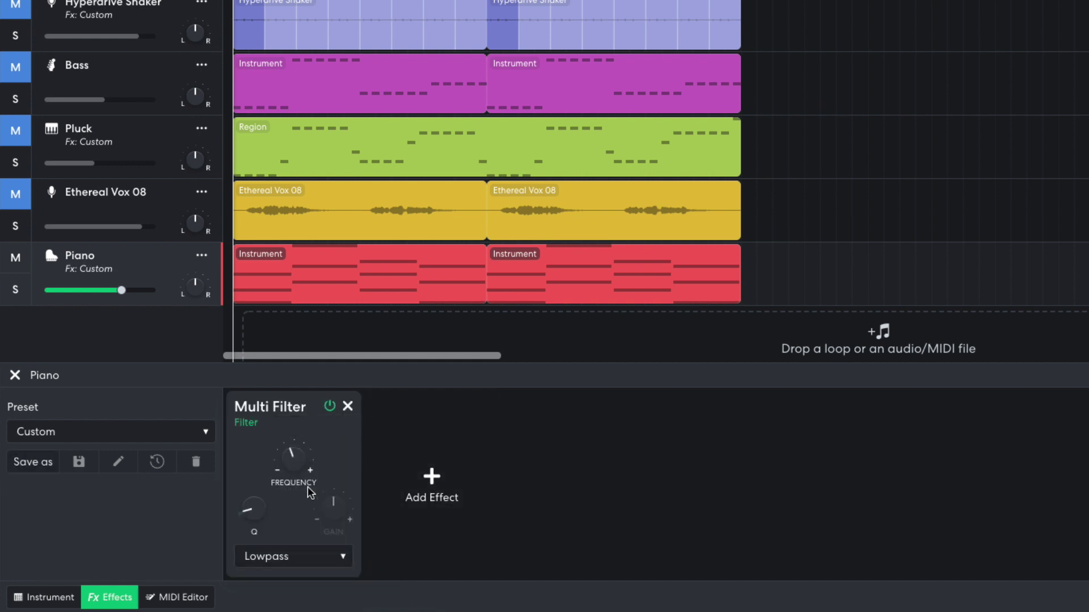
Add a Studio Reverb effect to the Piano track after the Multi Filter
left_click(429, 479)
mouse_move(431, 529)
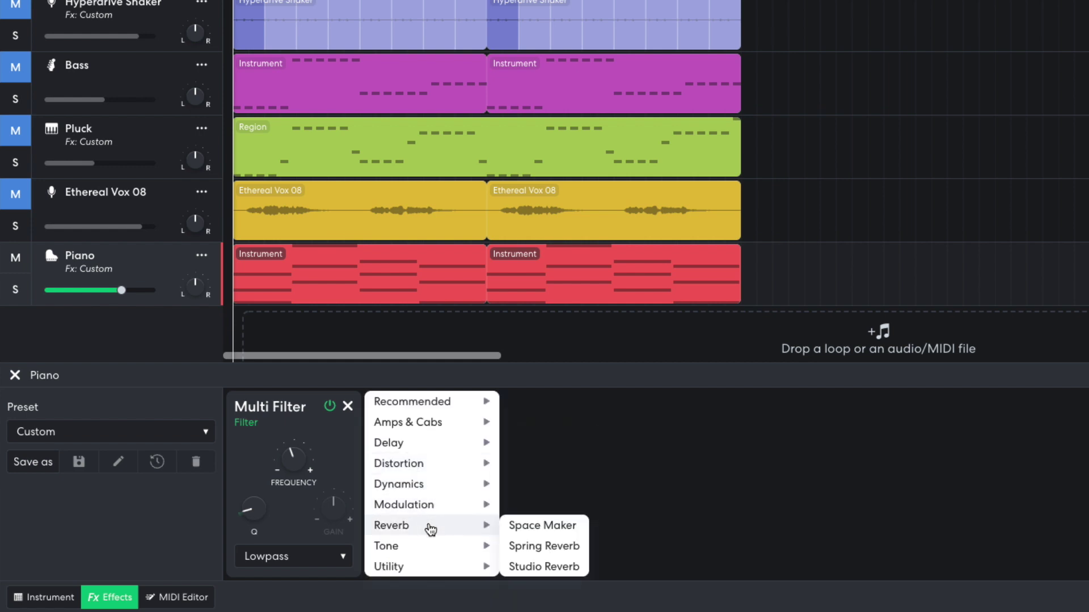
left_click(552, 567)
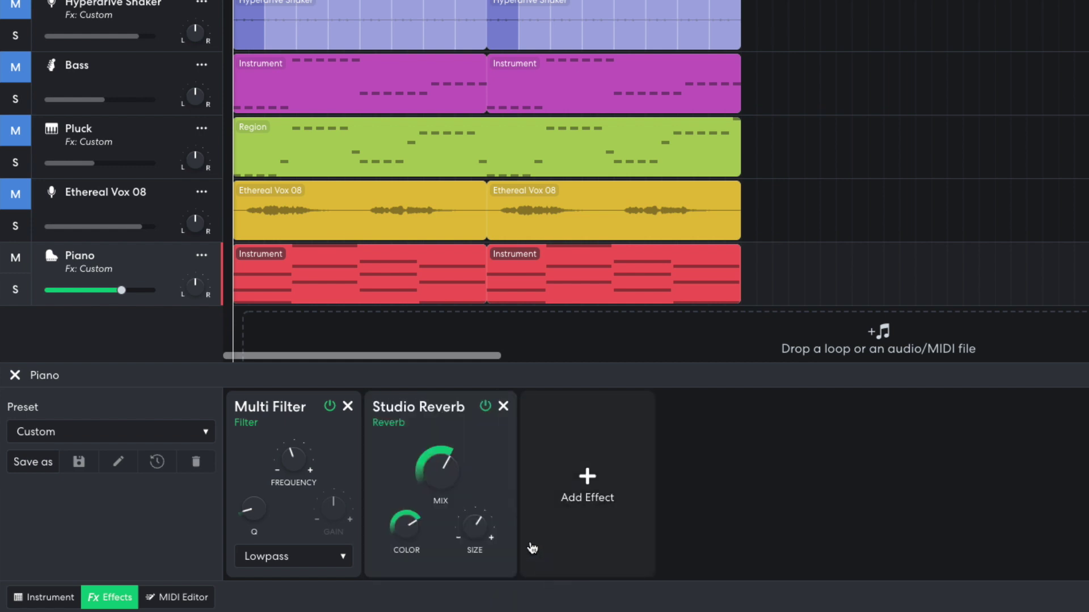
Lower the Piano track's volume and play the piano chords with the other tracks muted
mouse_move(123, 293)
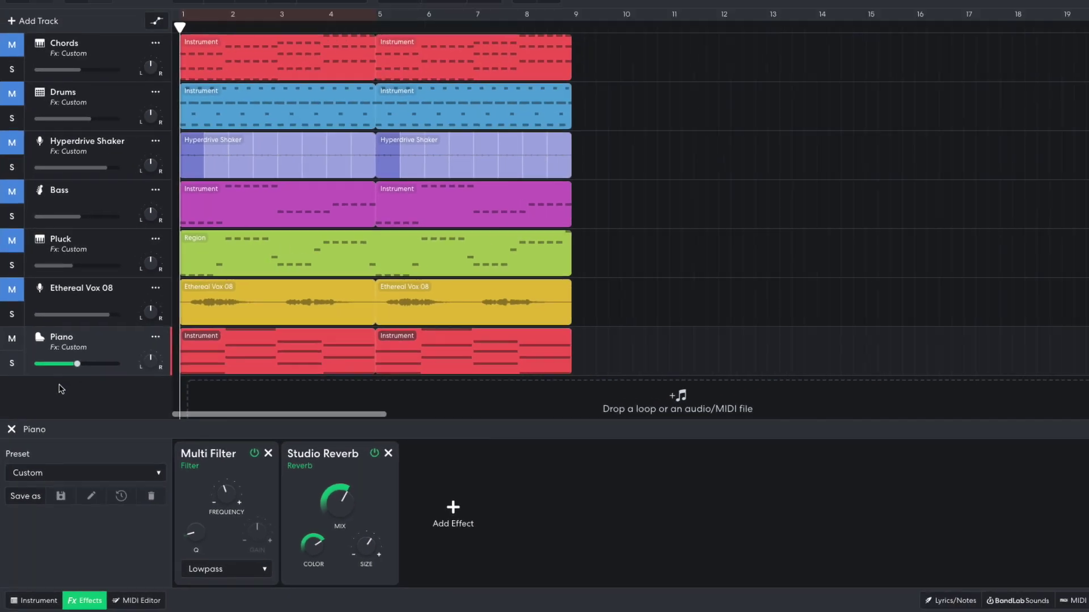
key("space")
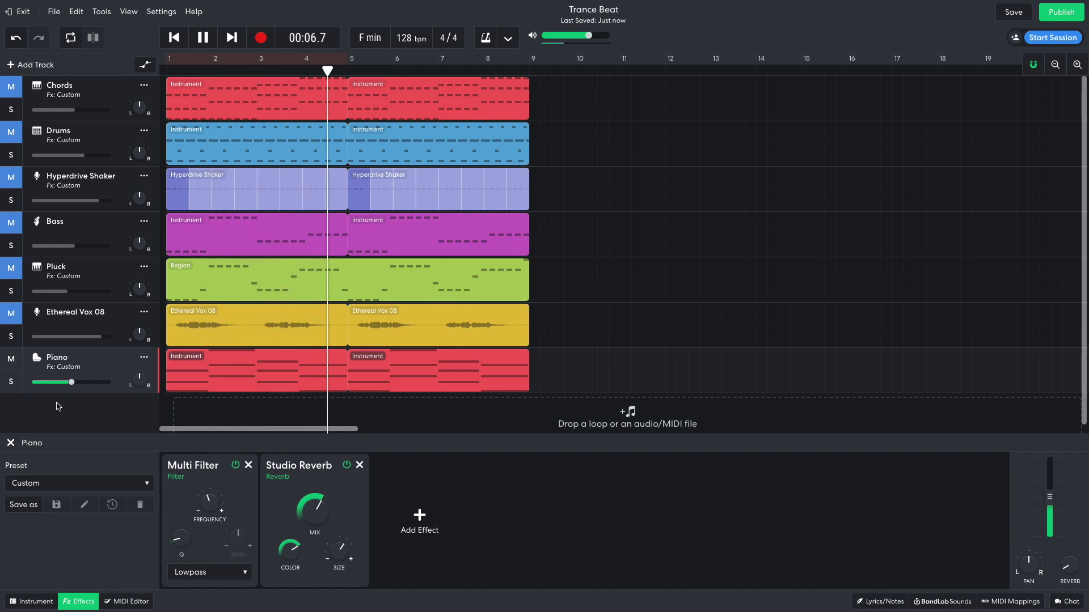
key("space")
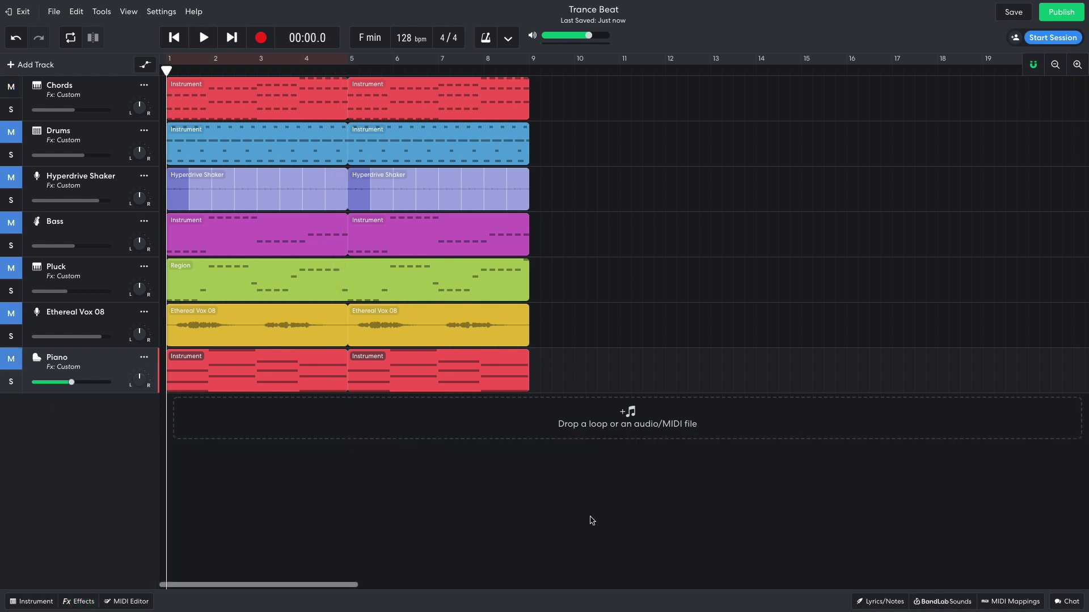
Clear the Voice and Electronic loop filters, search for "riser" and place Speeding Riser on a new track across bars 5 to 8
left_click(942, 601)
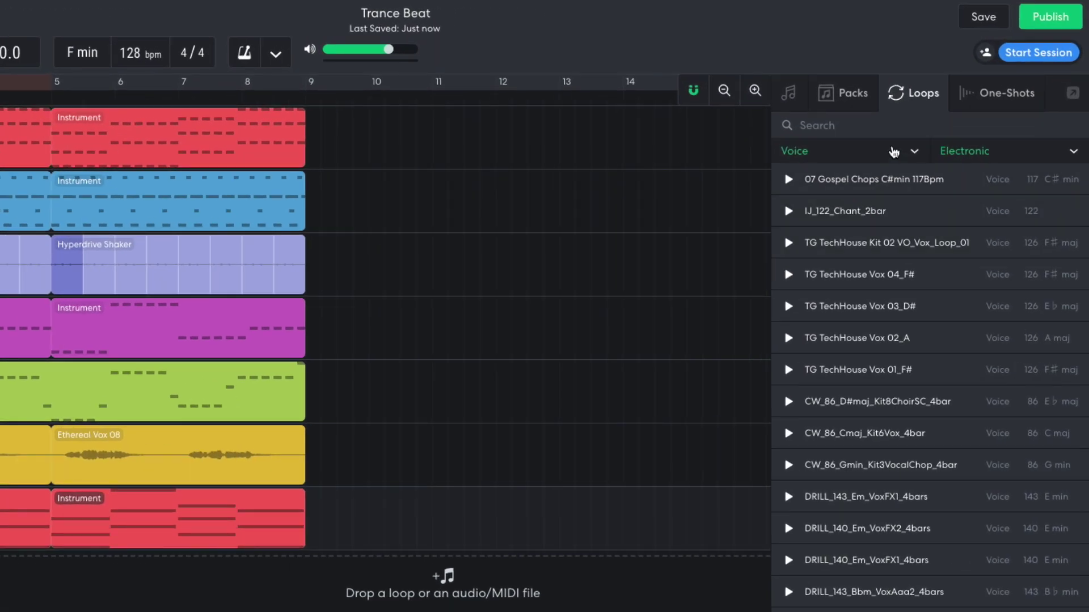
left_click(898, 106)
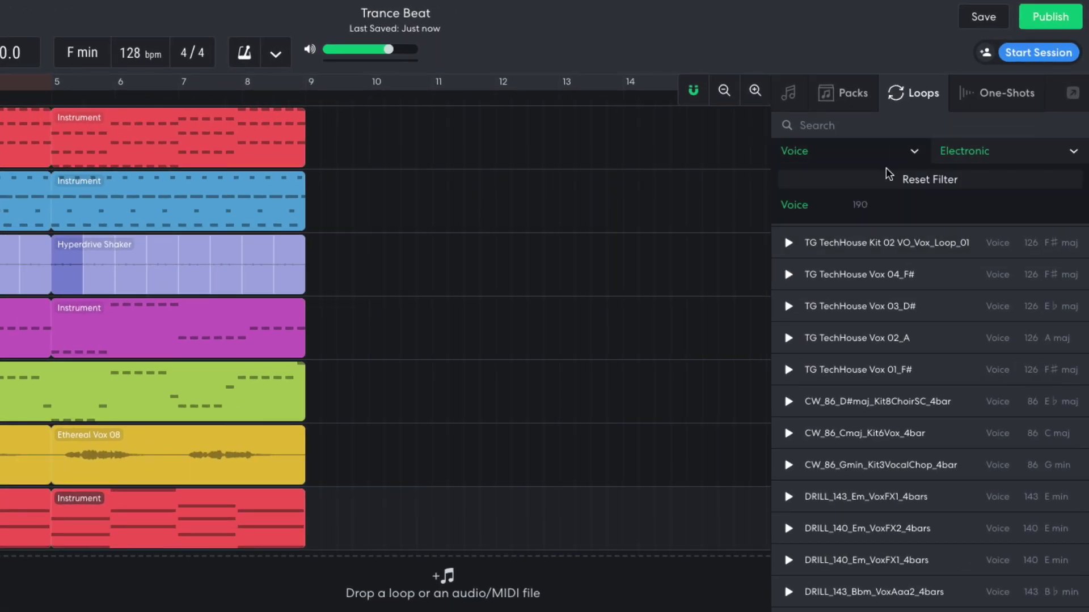
left_click(964, 125)
left_click(967, 153)
left_click(951, 181)
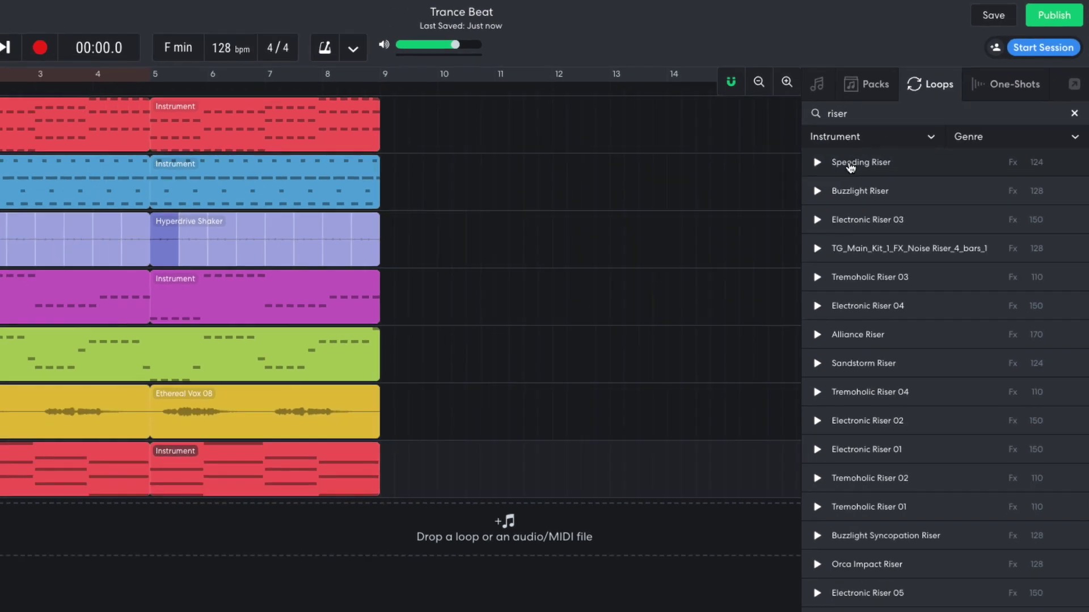
left_click_drag(824, 180, 200, 592)
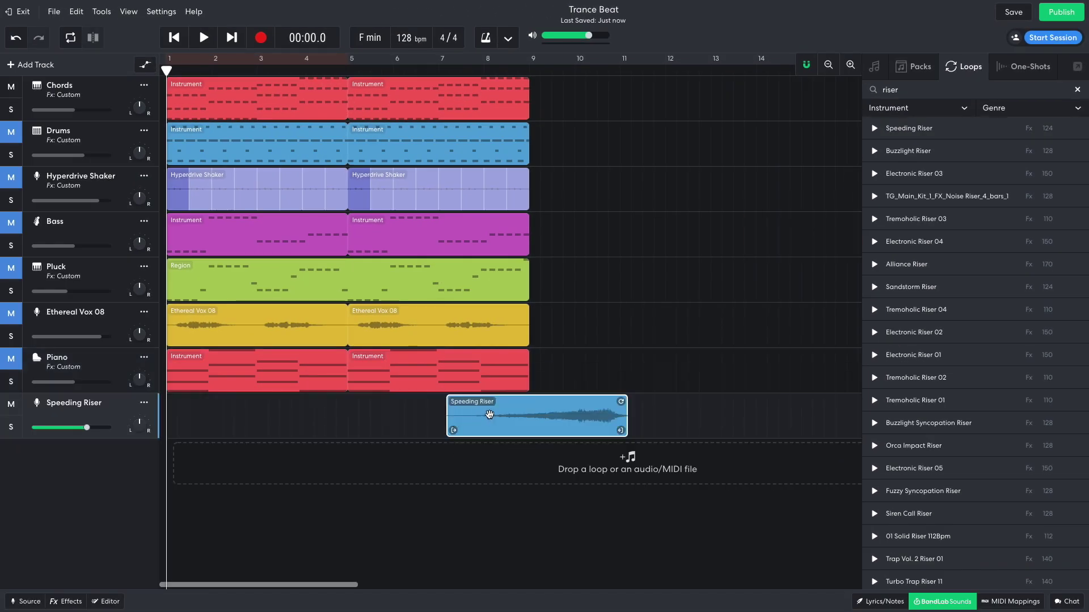
left_click_drag(488, 414, 389, 414)
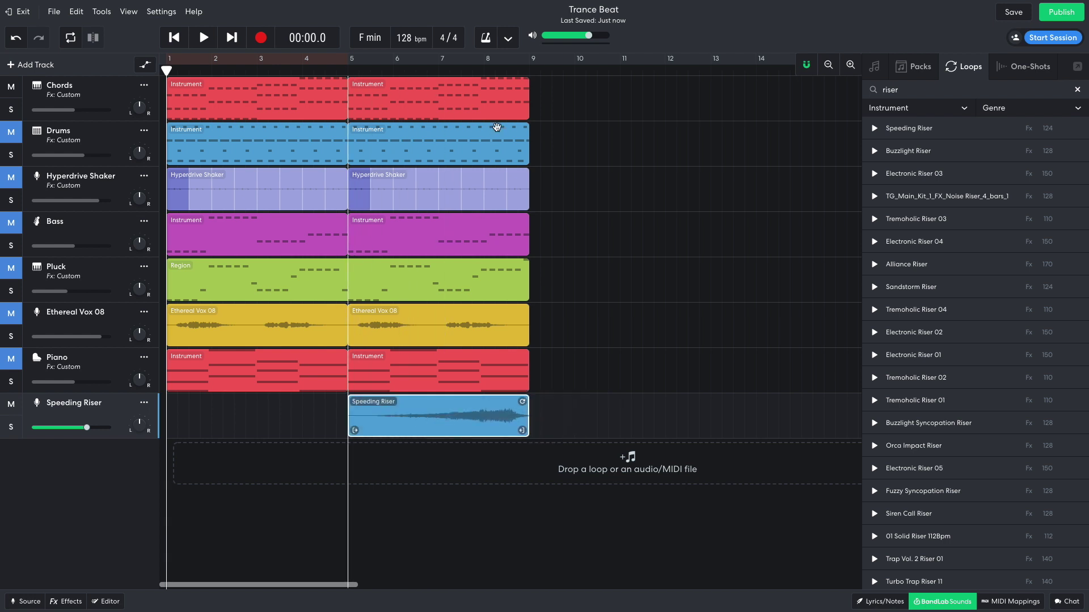
Trim the quiet tail off the Speeding Riser clip and shift the clip so it ends at the start of bar 9
left_click(517, 73)
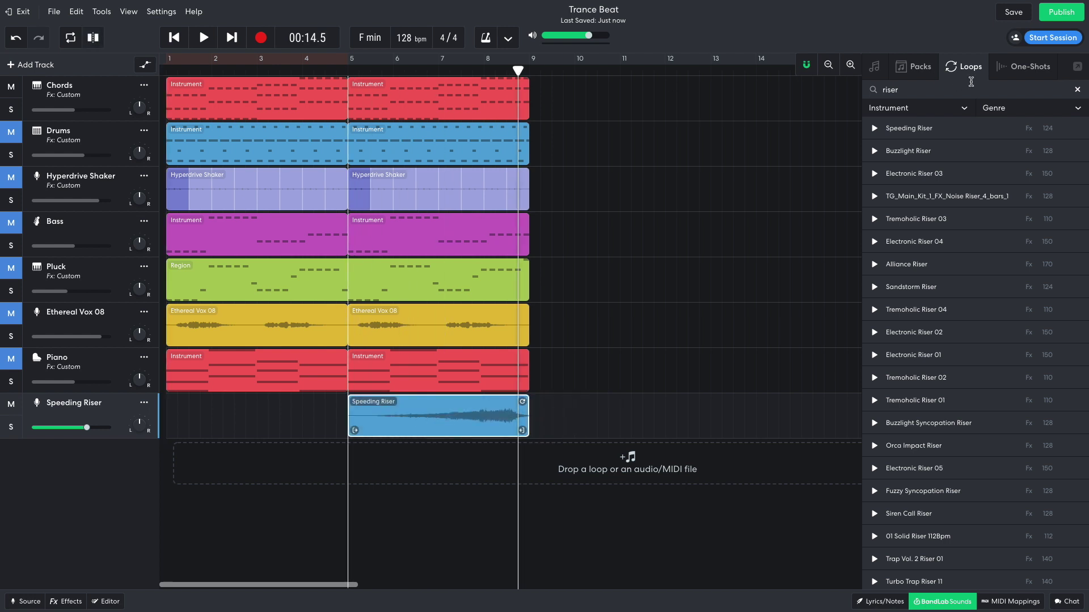
left_click(844, 68)
left_click(844, 69)
left_click(845, 68)
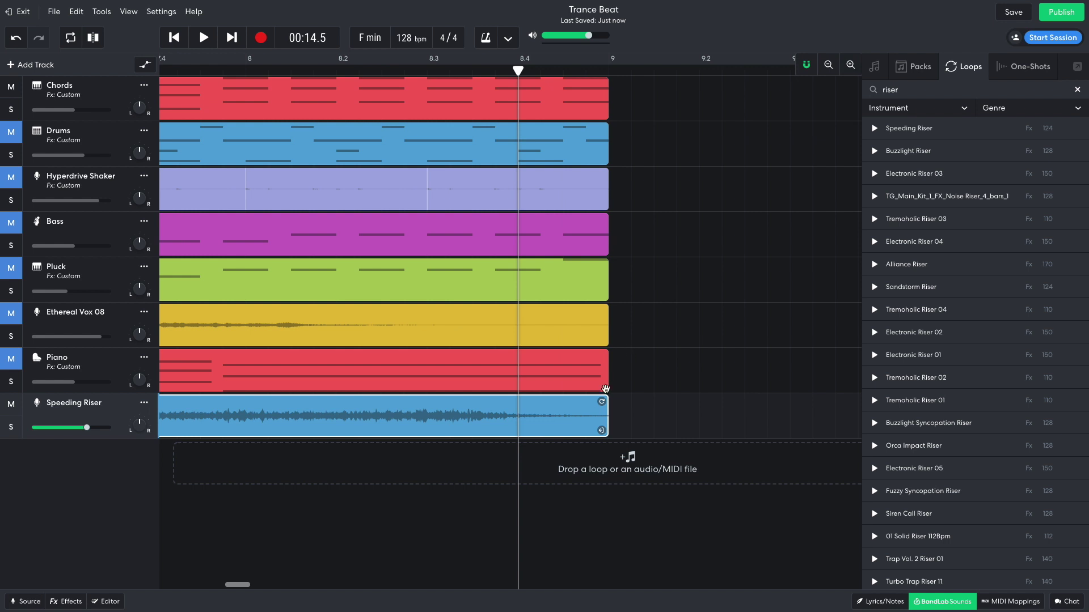
left_click_drag(602, 430, 556, 418)
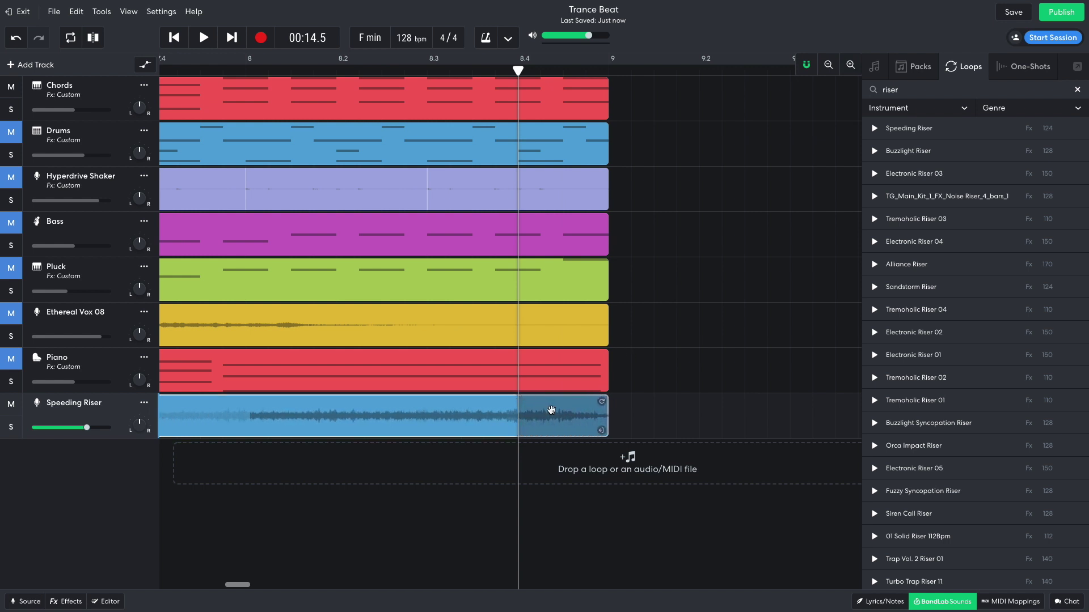
left_click(828, 65)
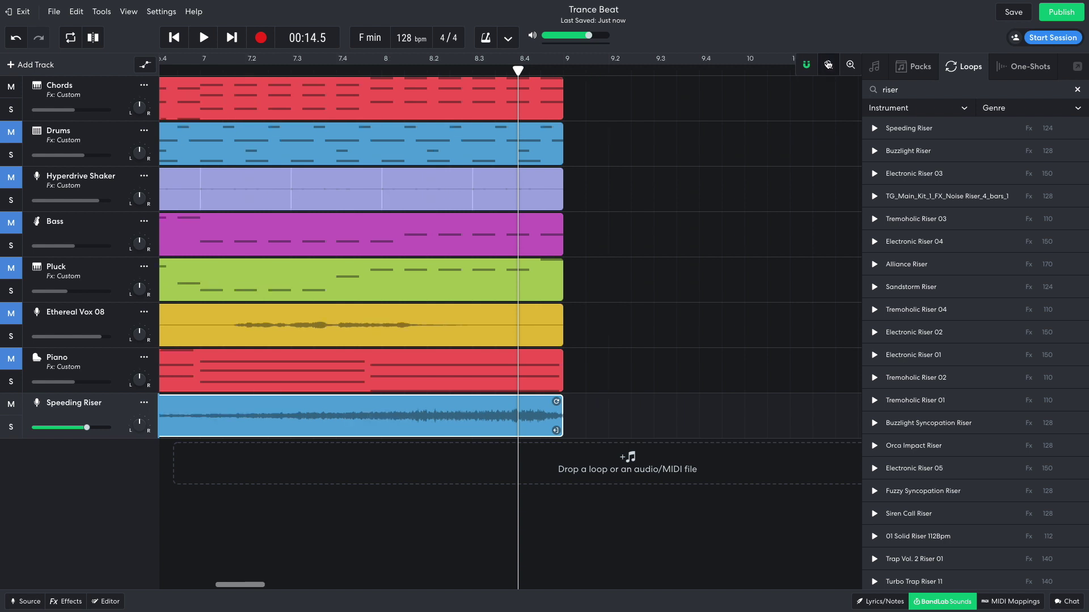
left_click(827, 65)
left_click(828, 64)
Play the Speeding Riser from bar 5, lower its track volume and trim the clip's start to mid bar 5
left_click(348, 70)
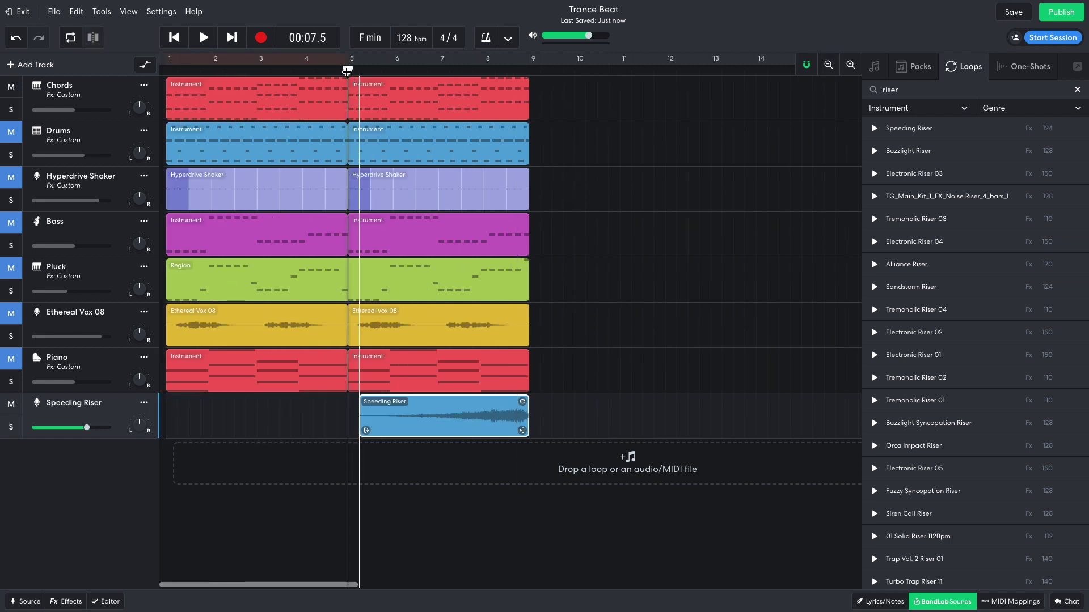
key("space")
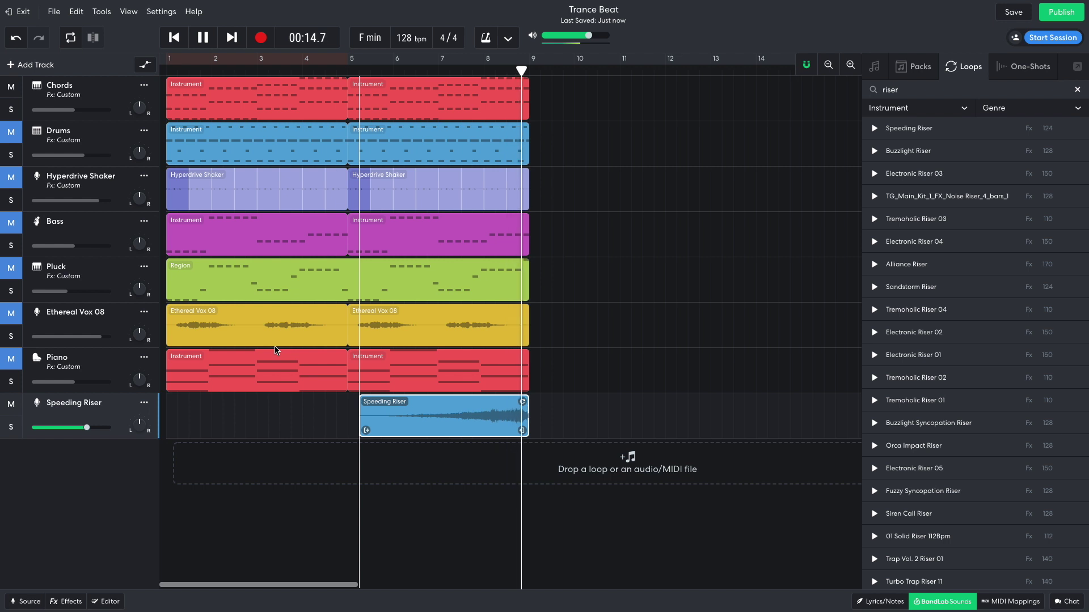
key("space")
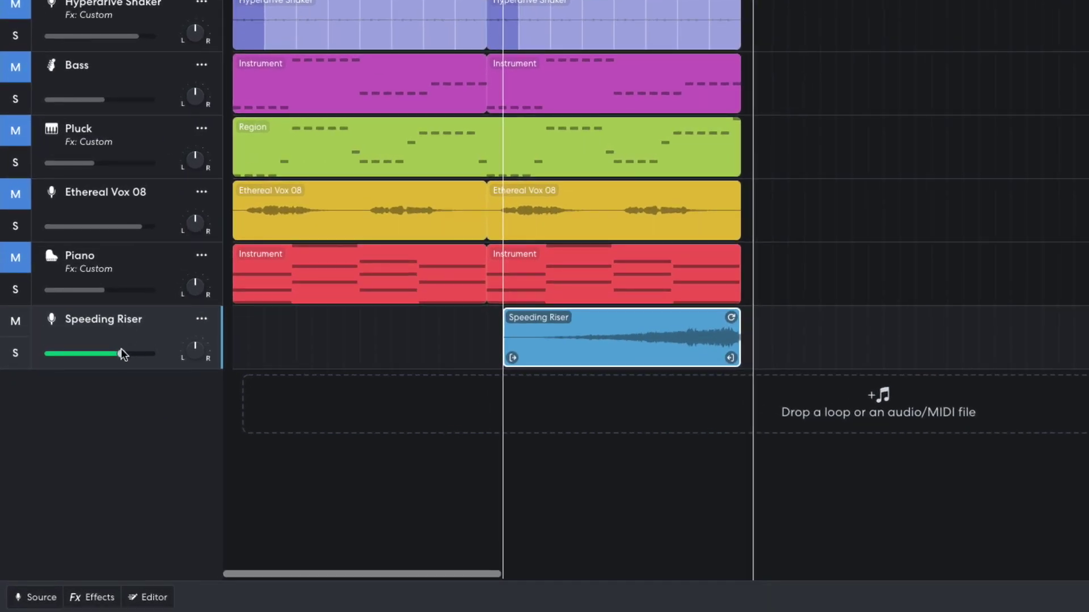
left_click_drag(122, 355, 118, 356)
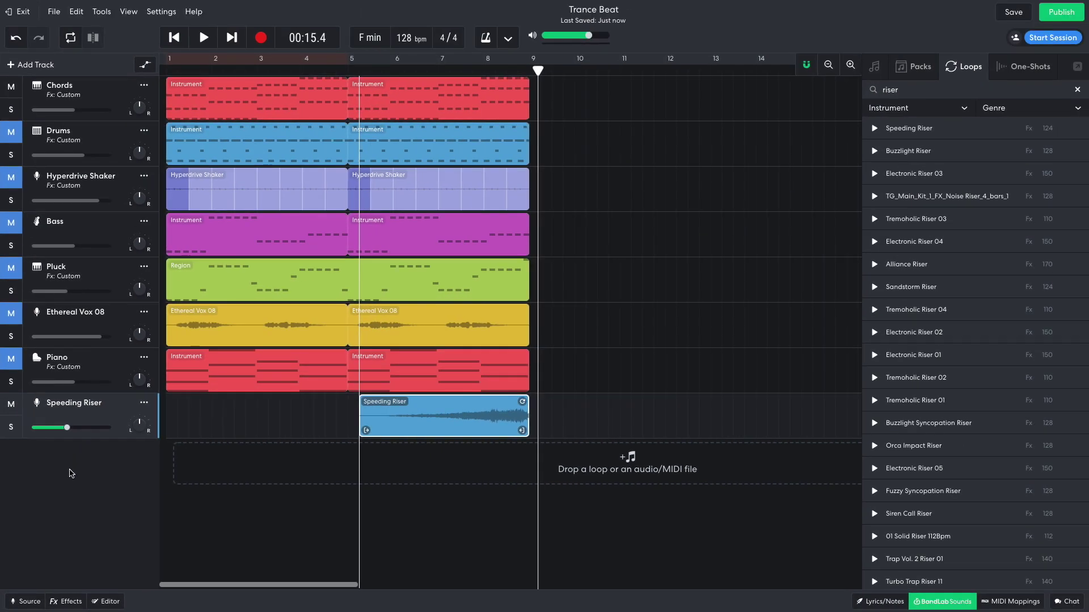
key("Home")
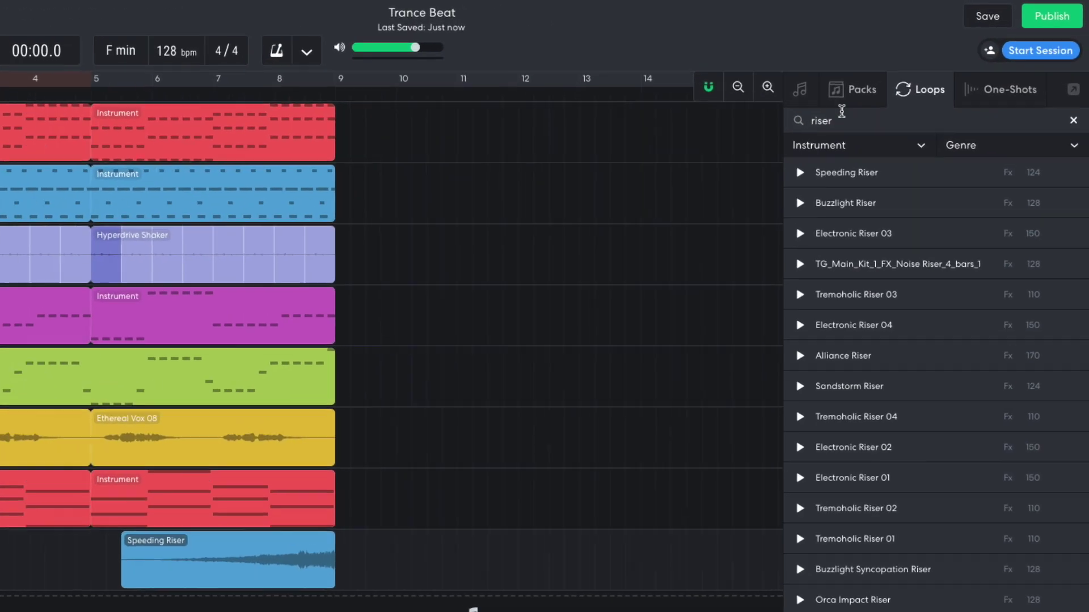
Search the loops for "crash", place Cherry Noise Crash at bar 1 on a new track and play it at a lower volume
double_click(909, 86)
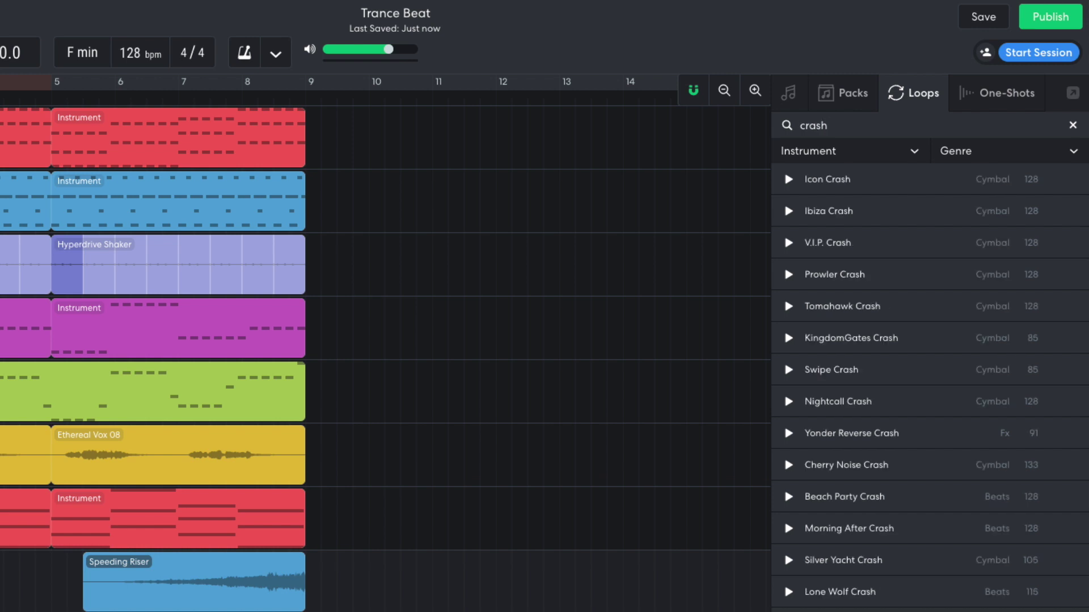
left_click_drag(805, 452, 224, 461)
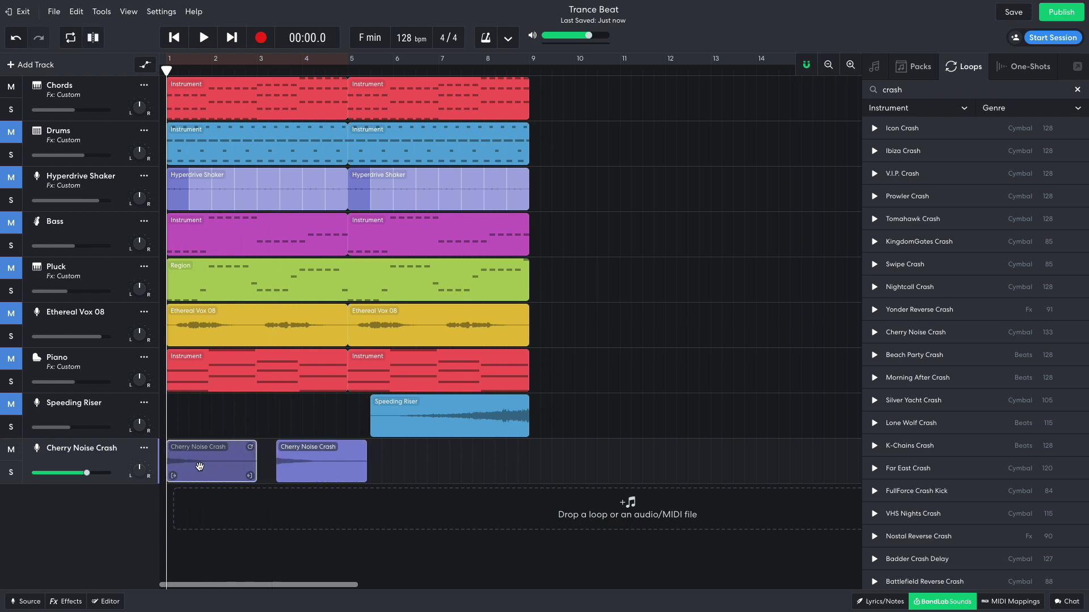
mouse_move(89, 475)
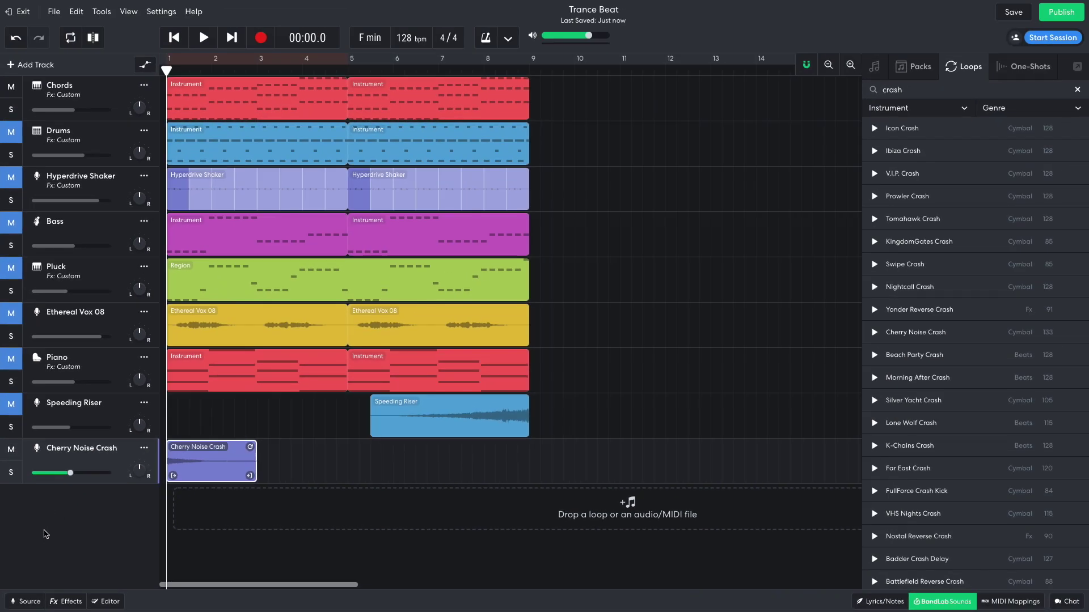
key("space")
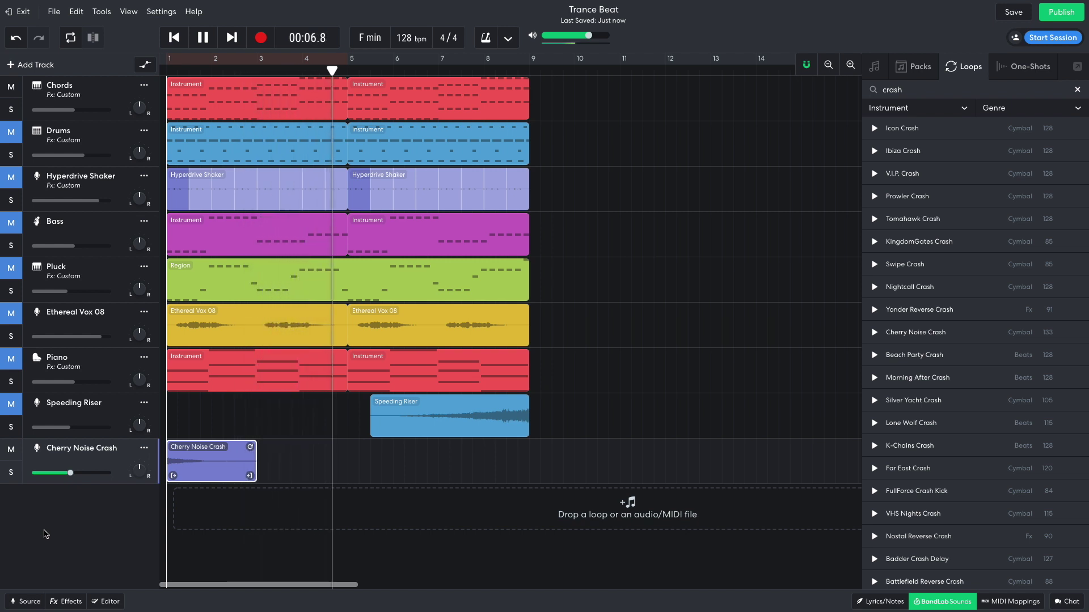
key("space")
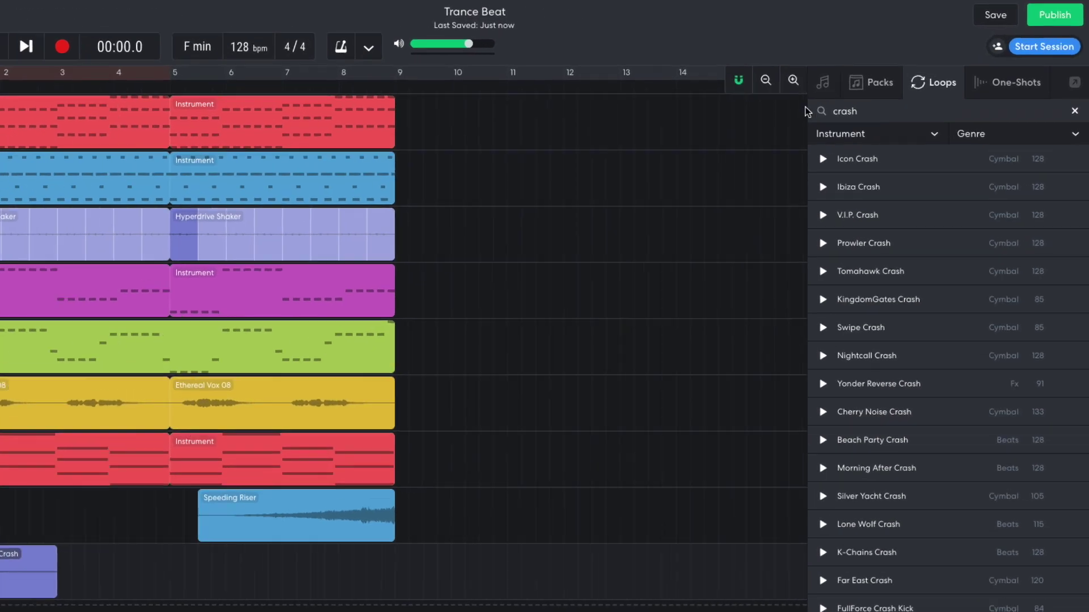
Search the loops for "impact", place Shellshock Impact at bar 1 on a new track and play it at a lower volume
left_click(907, 92)
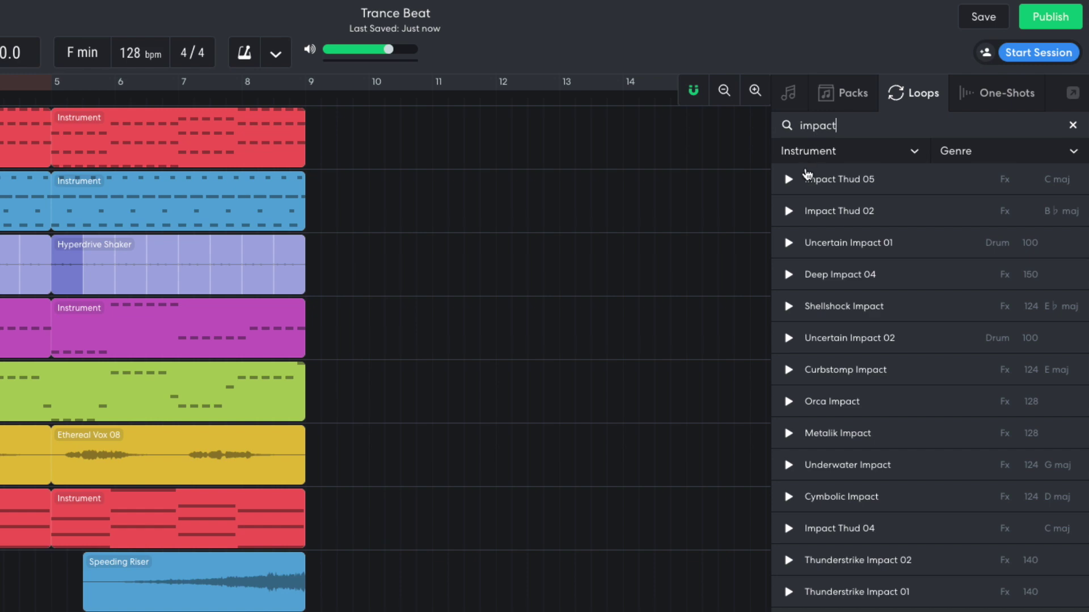
left_click_drag(823, 306, 216, 506)
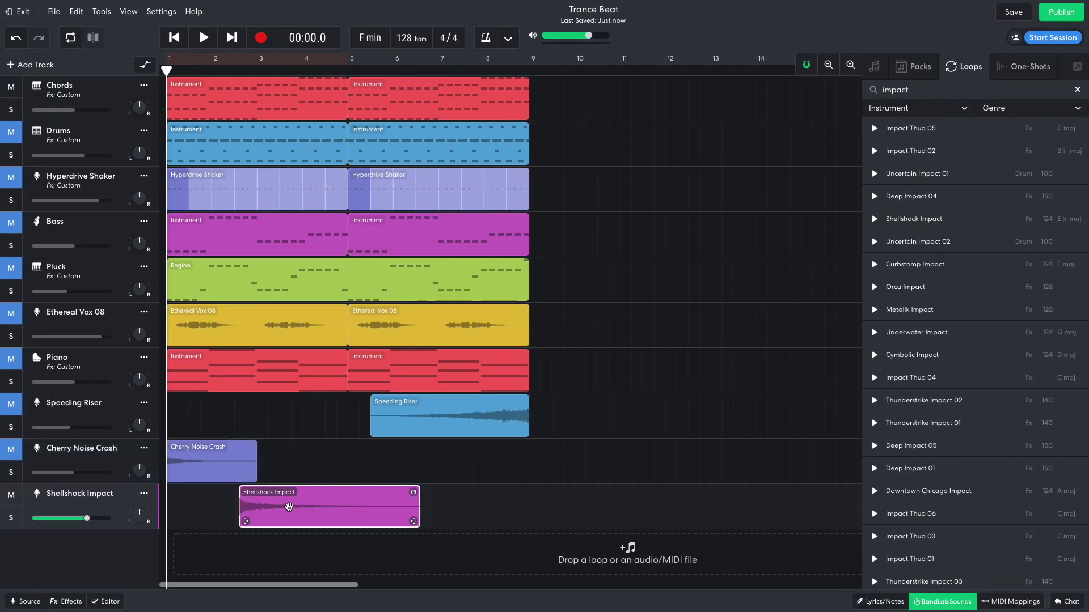
mouse_move(86, 519)
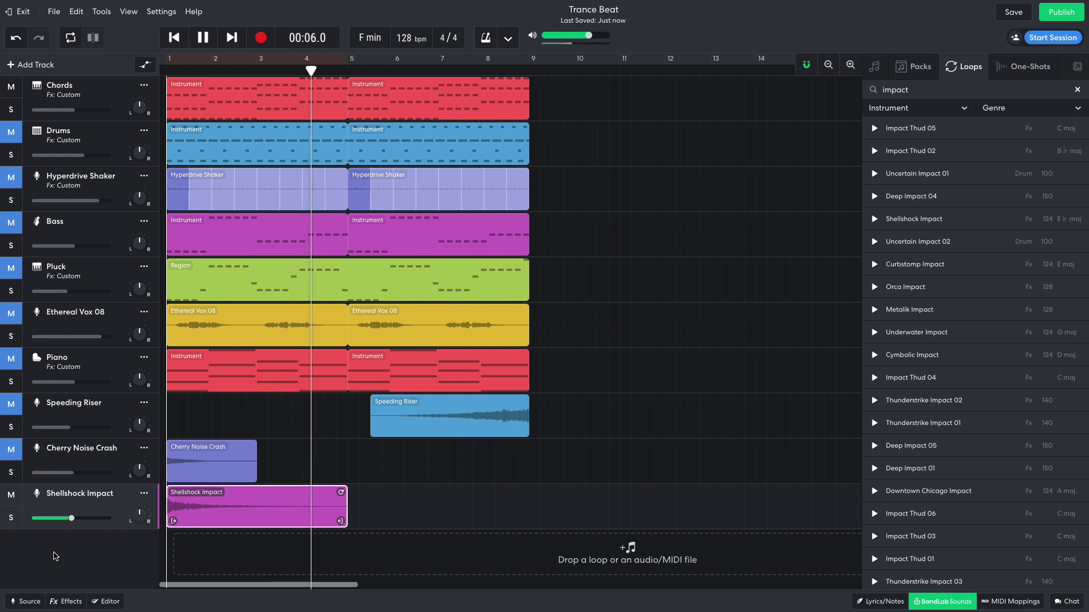
key("space")
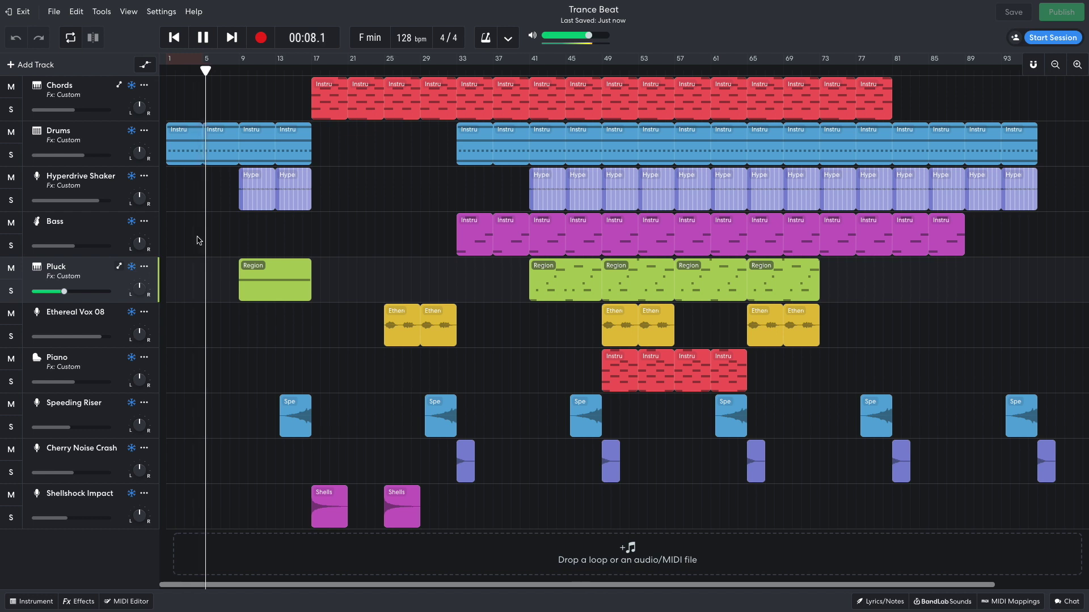
Examine the Multi Filter Frequency automation and the effect chains of the Pluck and Chords tracks while the full arrangement plays
left_click(119, 266)
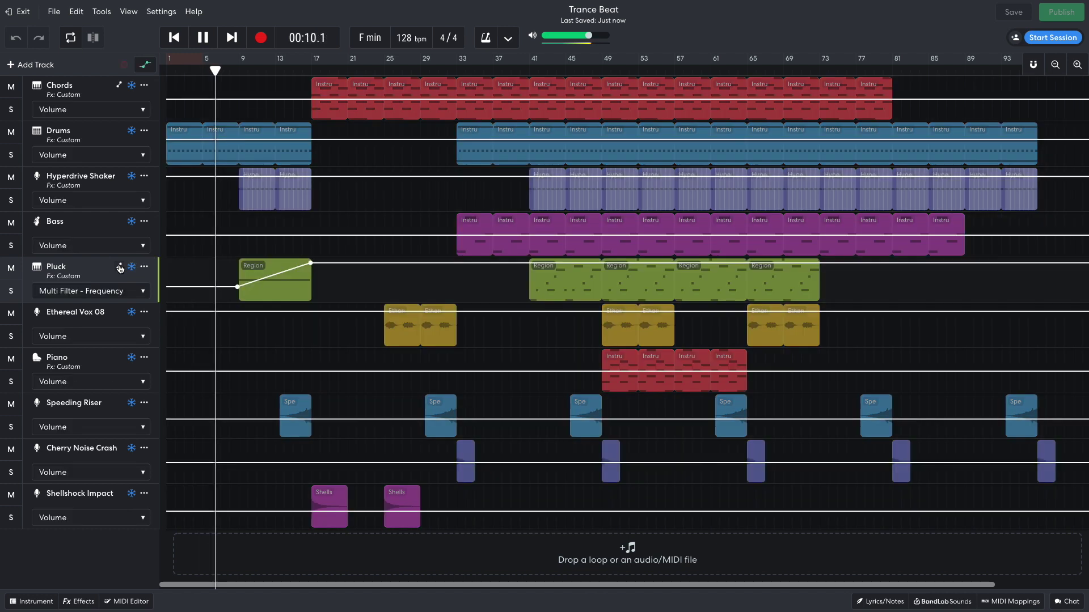
left_click(79, 601)
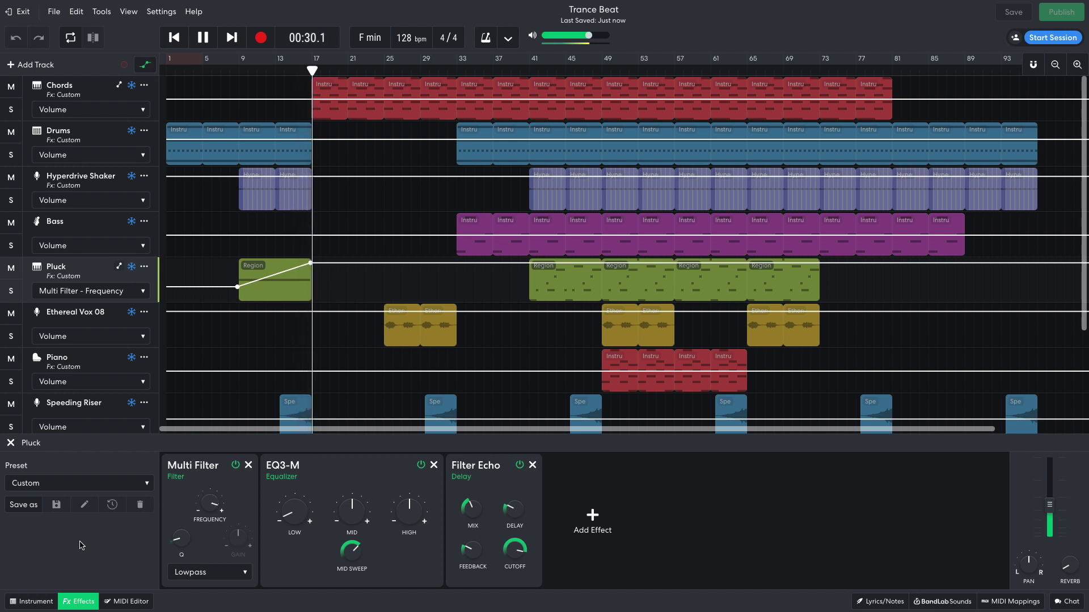
left_click(98, 107)
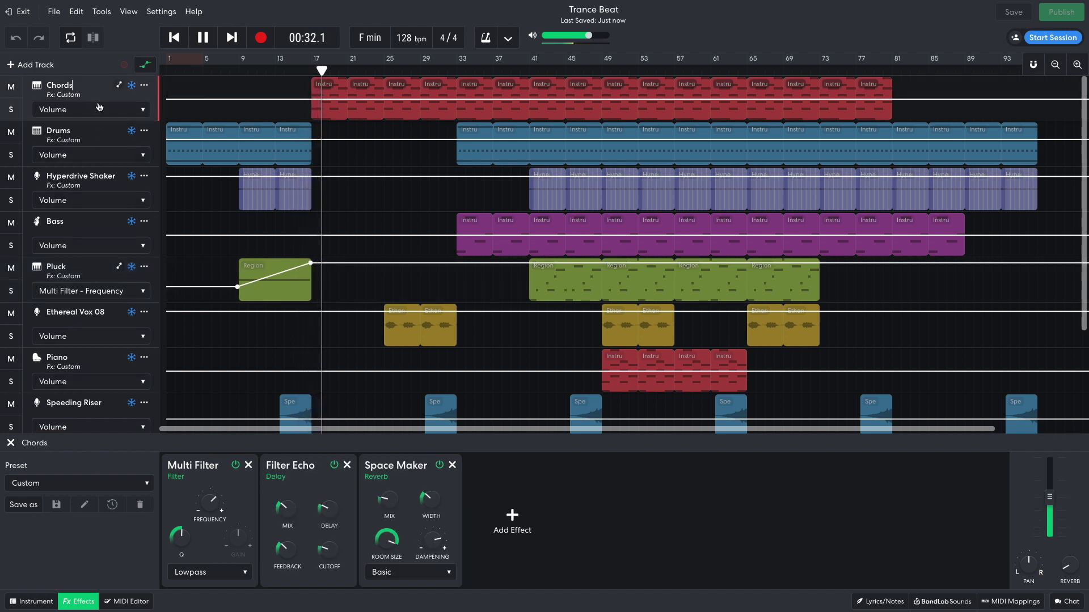
left_click(99, 107)
left_click(100, 139)
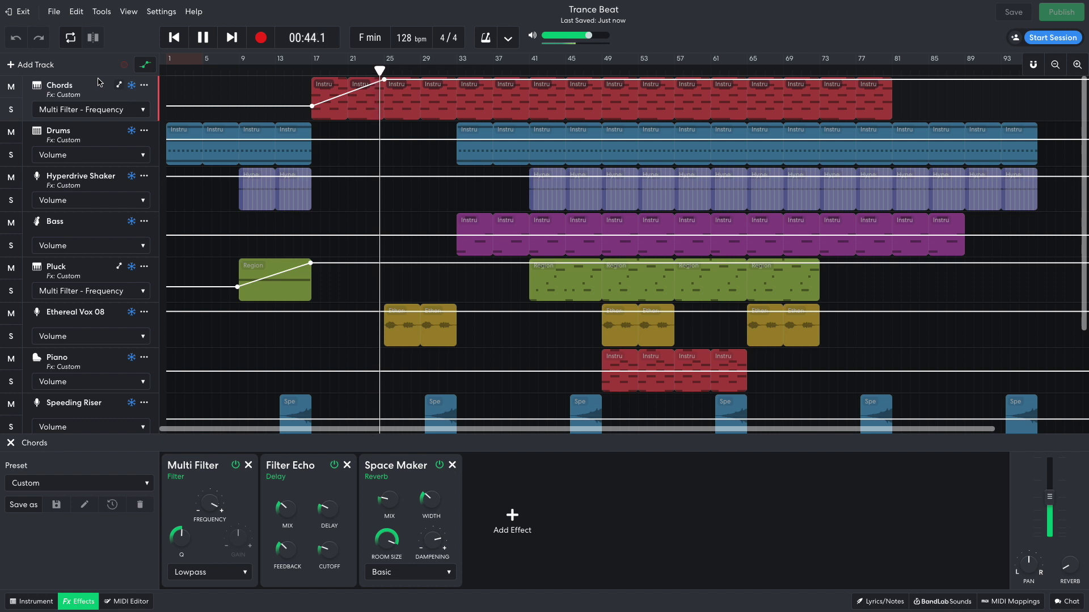
left_click(142, 66)
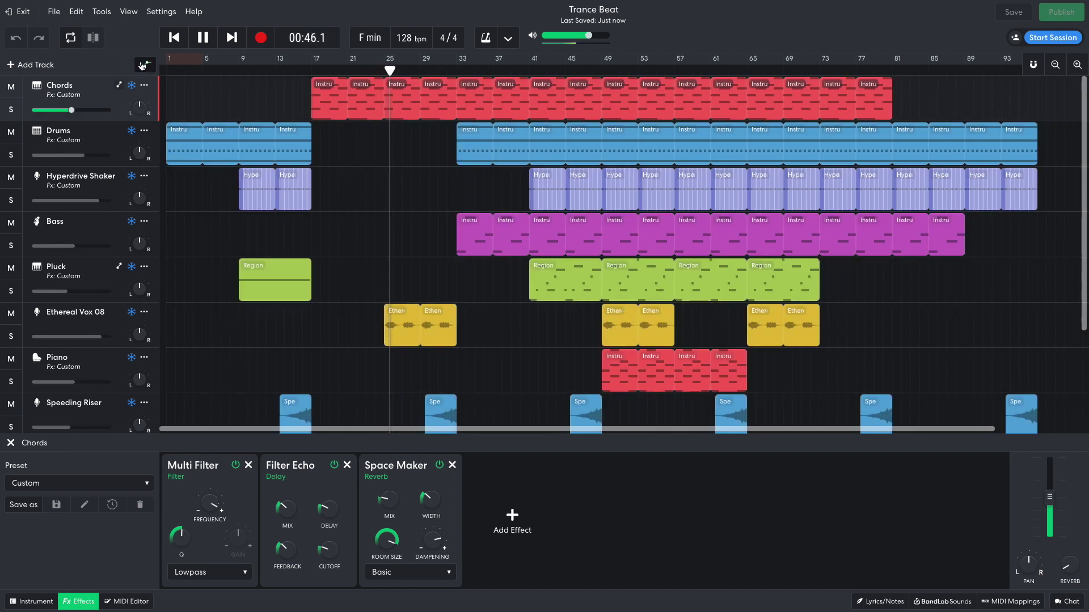
left_click(84, 604)
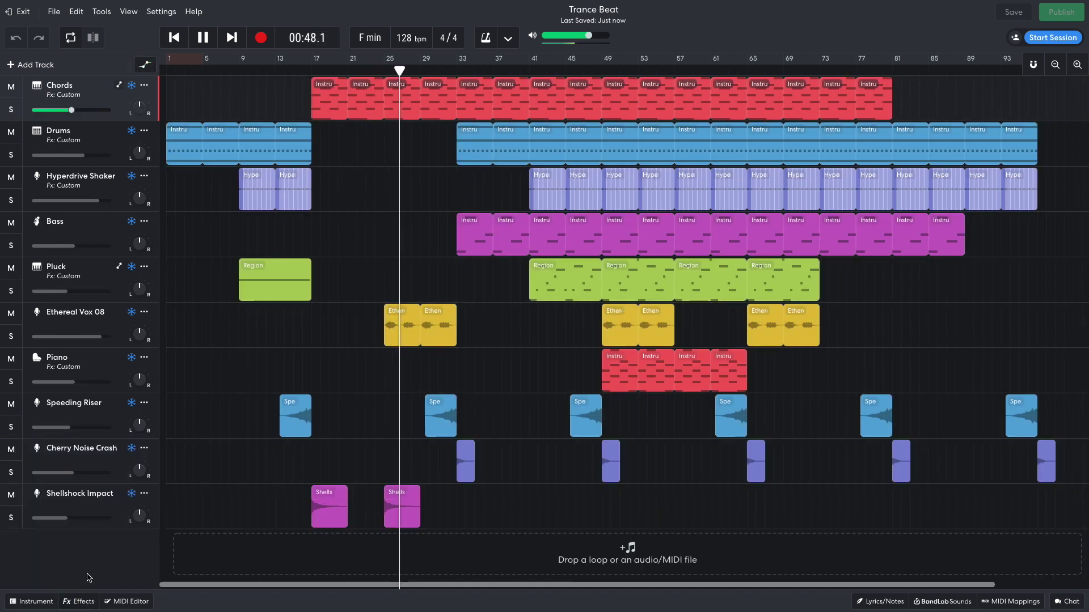